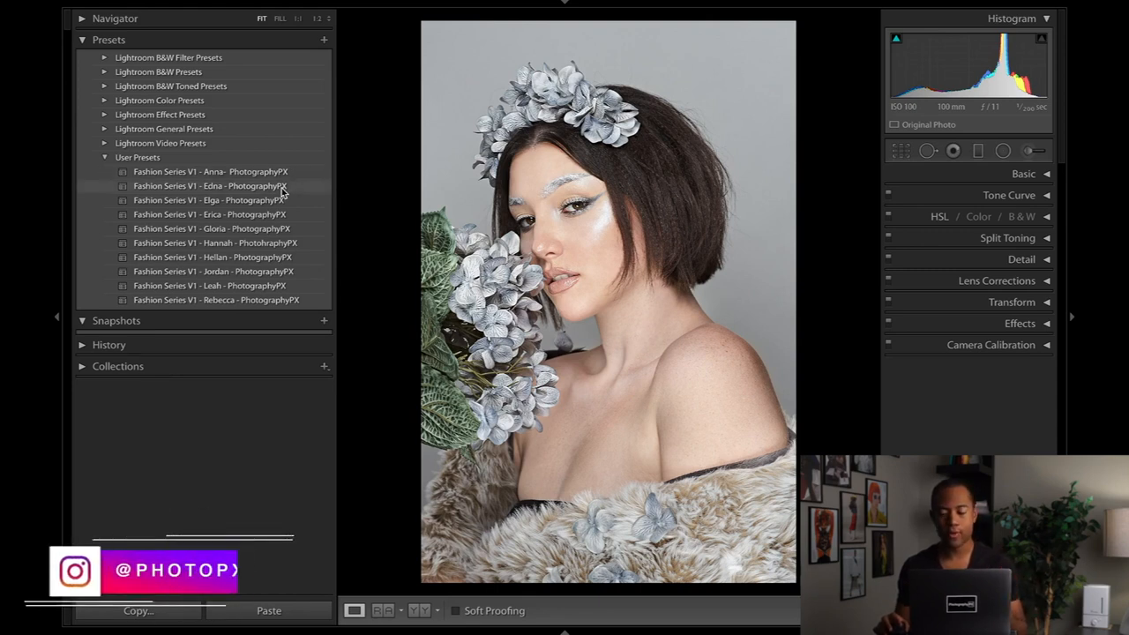
click(187, 158)
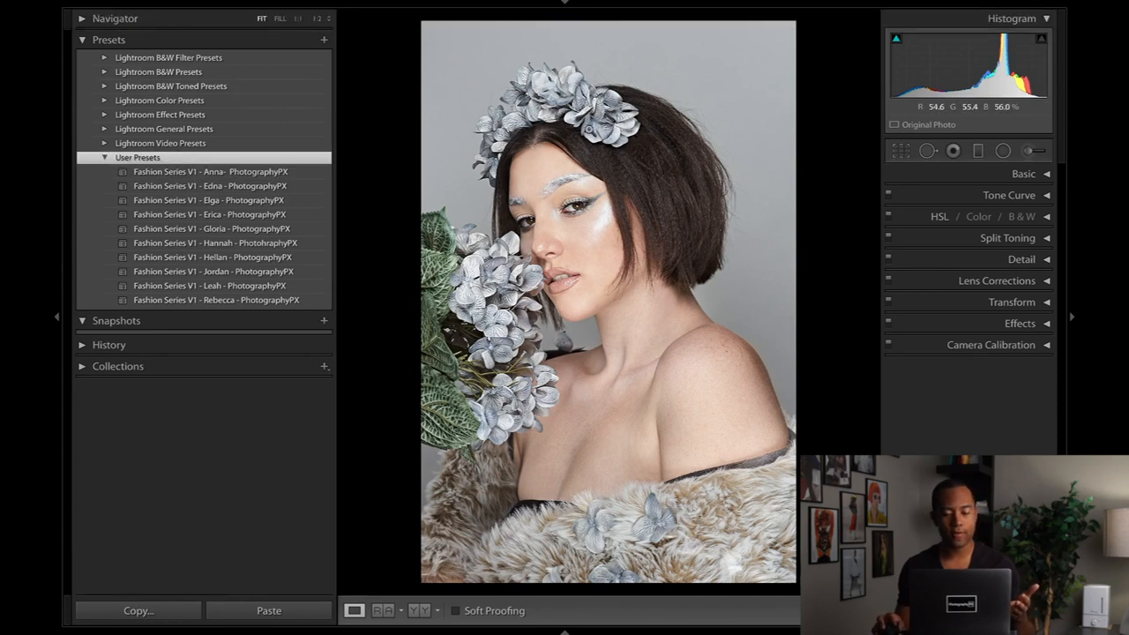
click(560, 3)
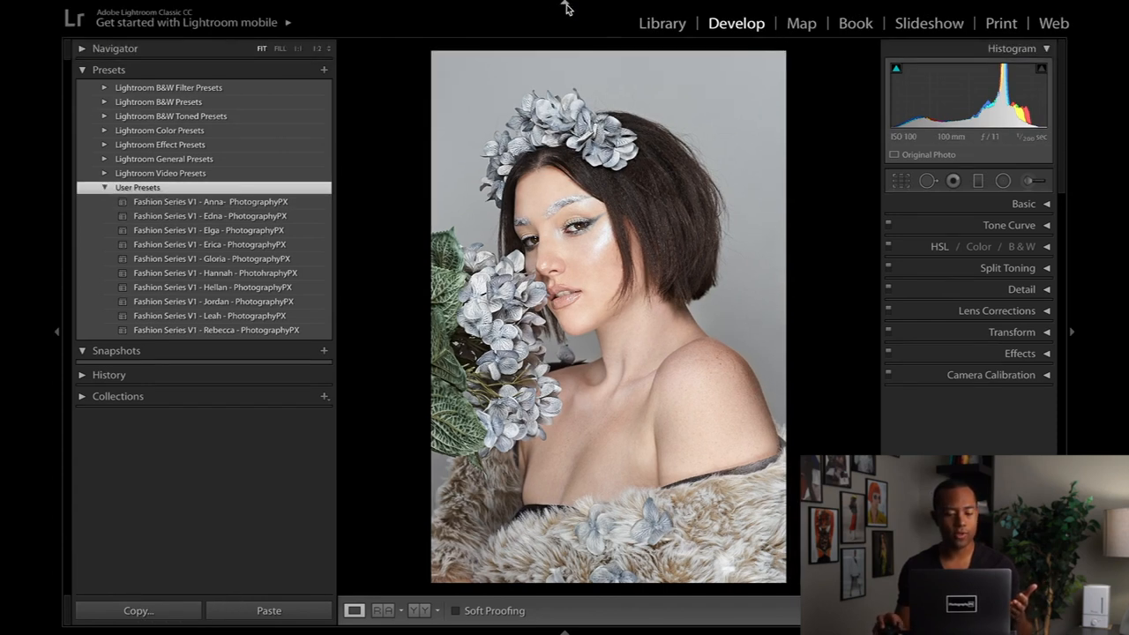
click(123, 40)
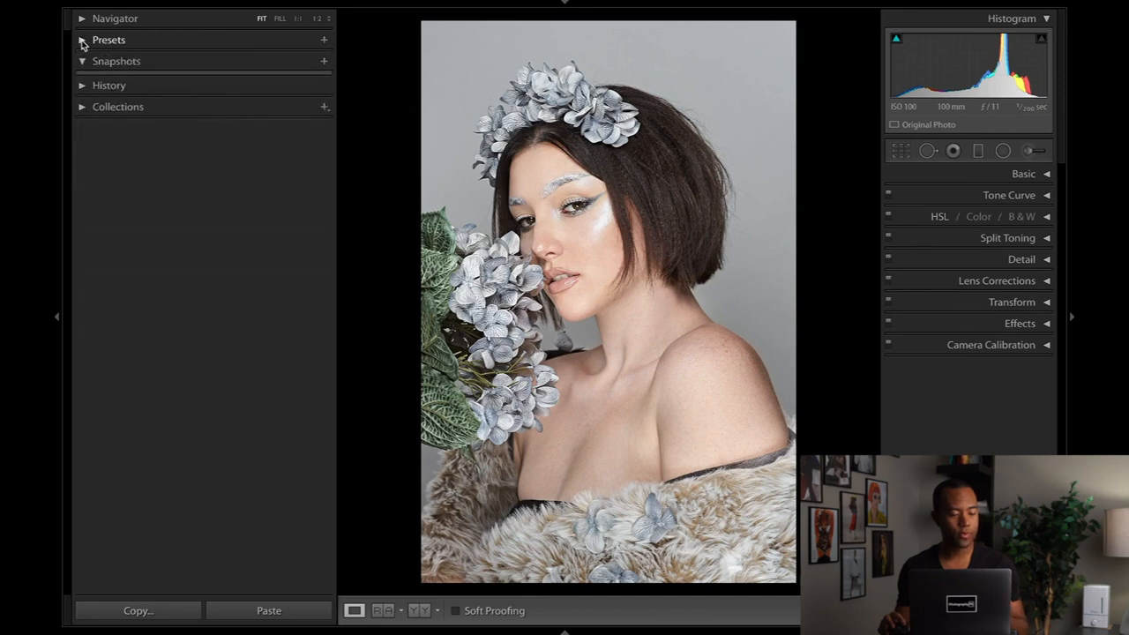
click(124, 41)
click(56, 117)
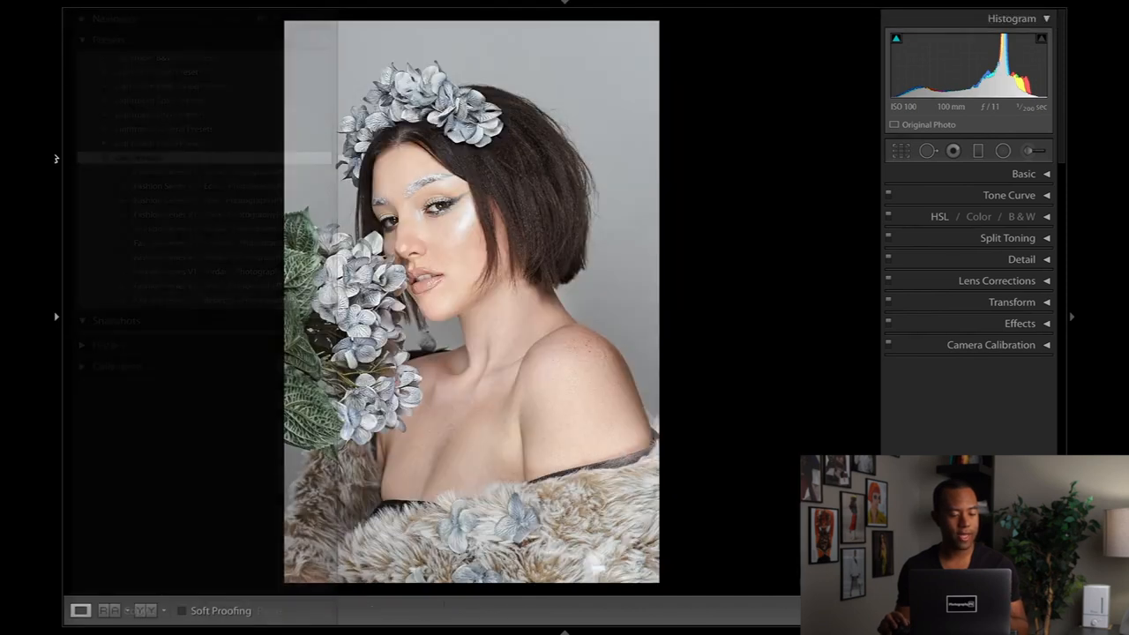
click(55, 350)
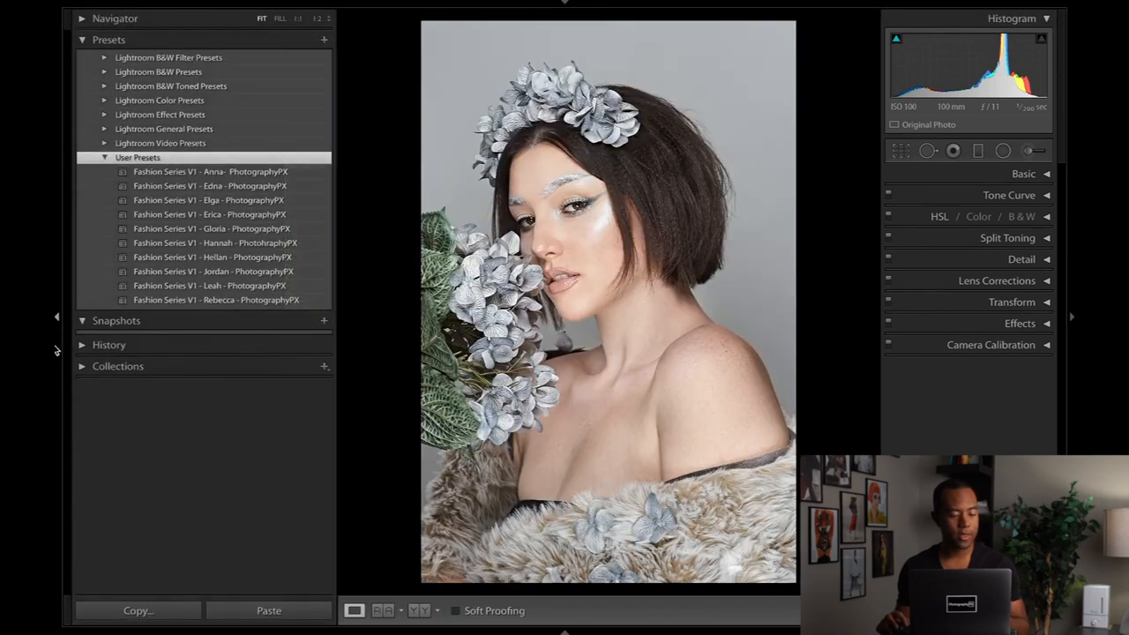
Step: Apply the Fashion Series V1 presets from Anna through Jordan one after another, with the Basic adjustments expanded
click(290, 173)
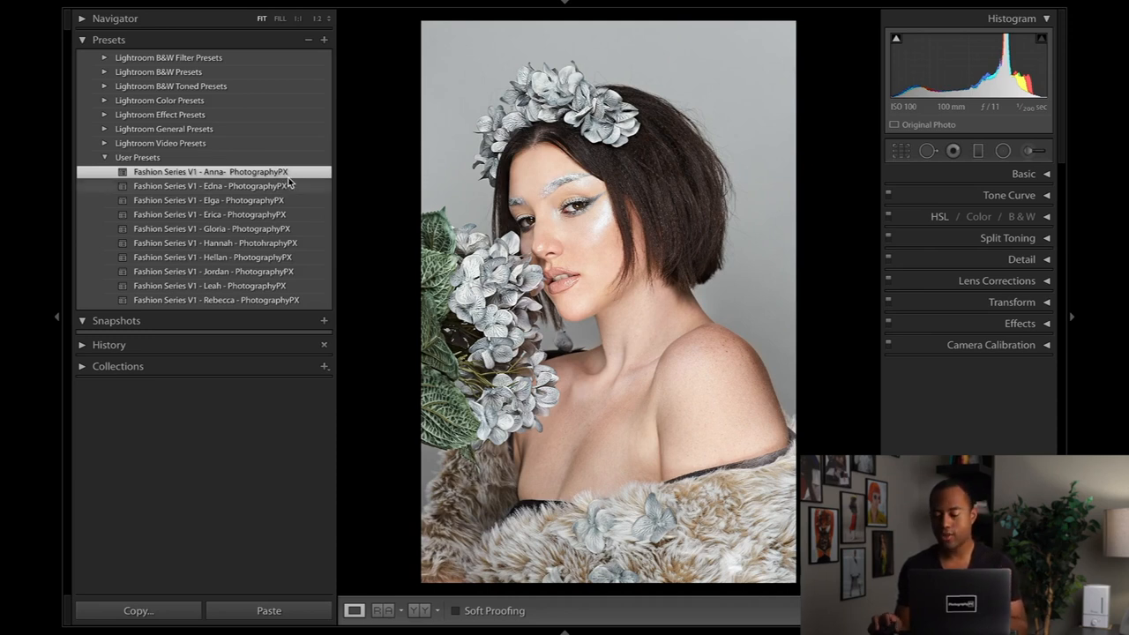
click(1000, 175)
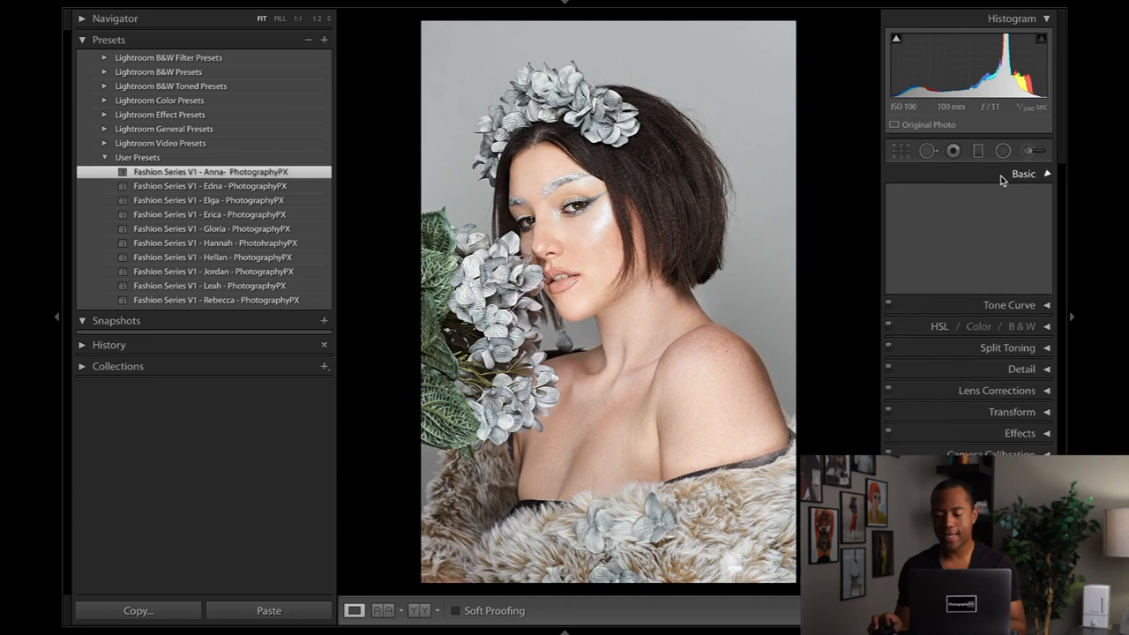
click(215, 191)
click(216, 201)
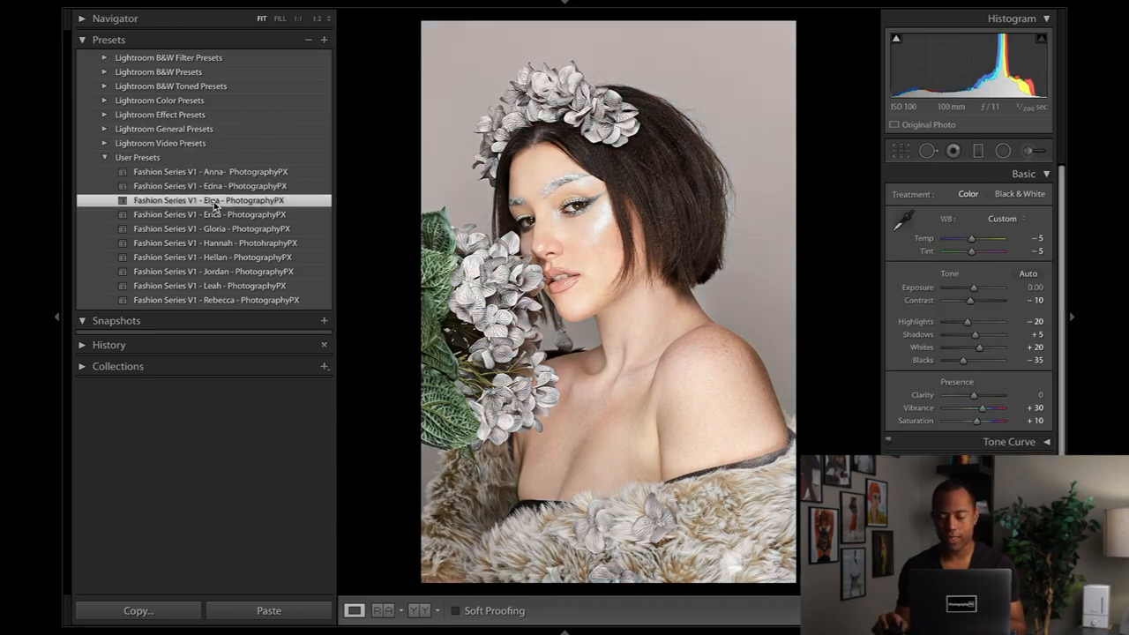
click(215, 215)
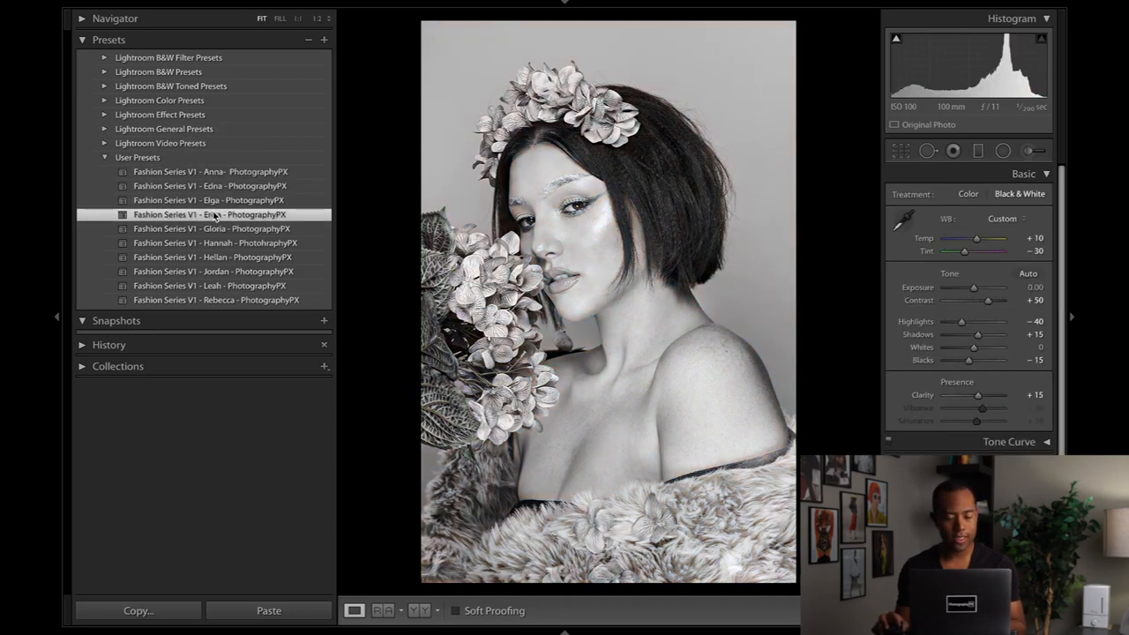
click(214, 231)
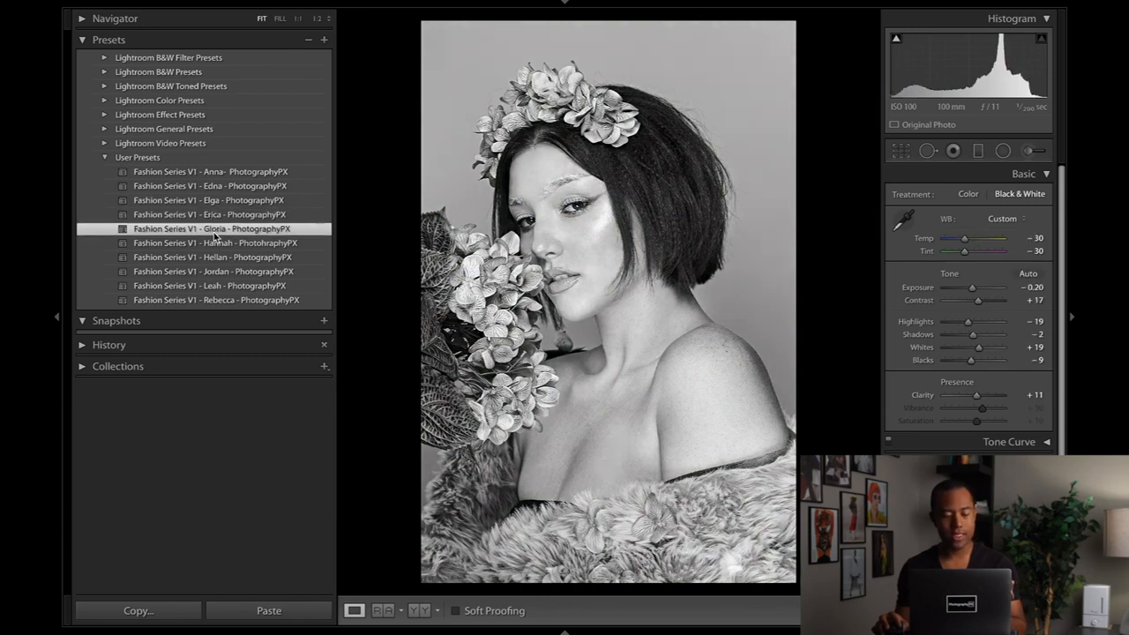
click(215, 243)
click(216, 257)
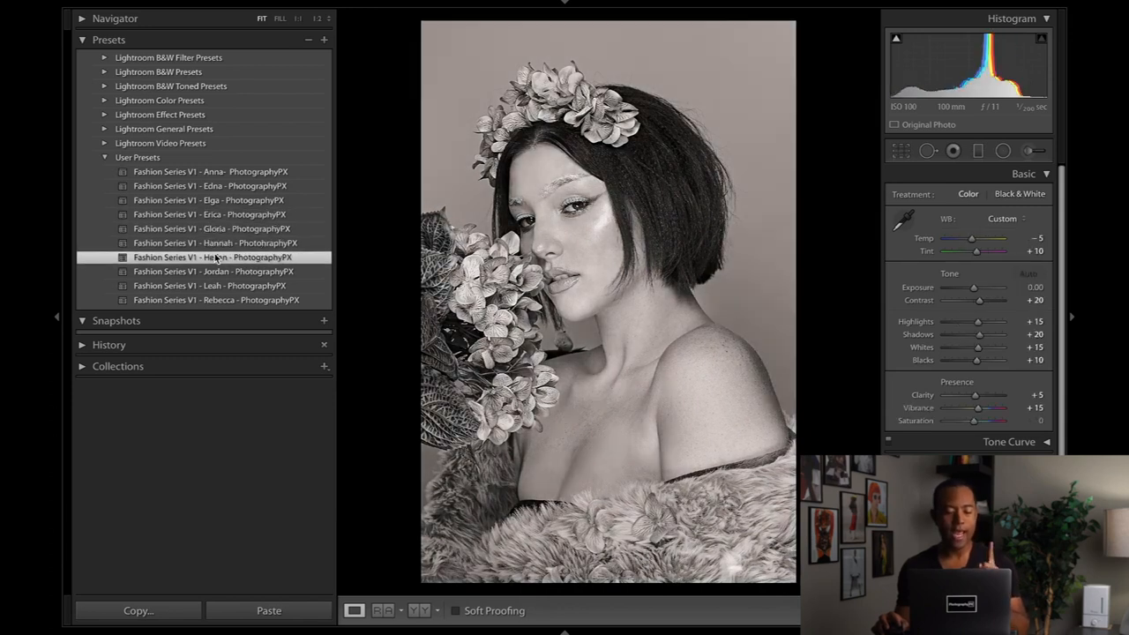
click(217, 274)
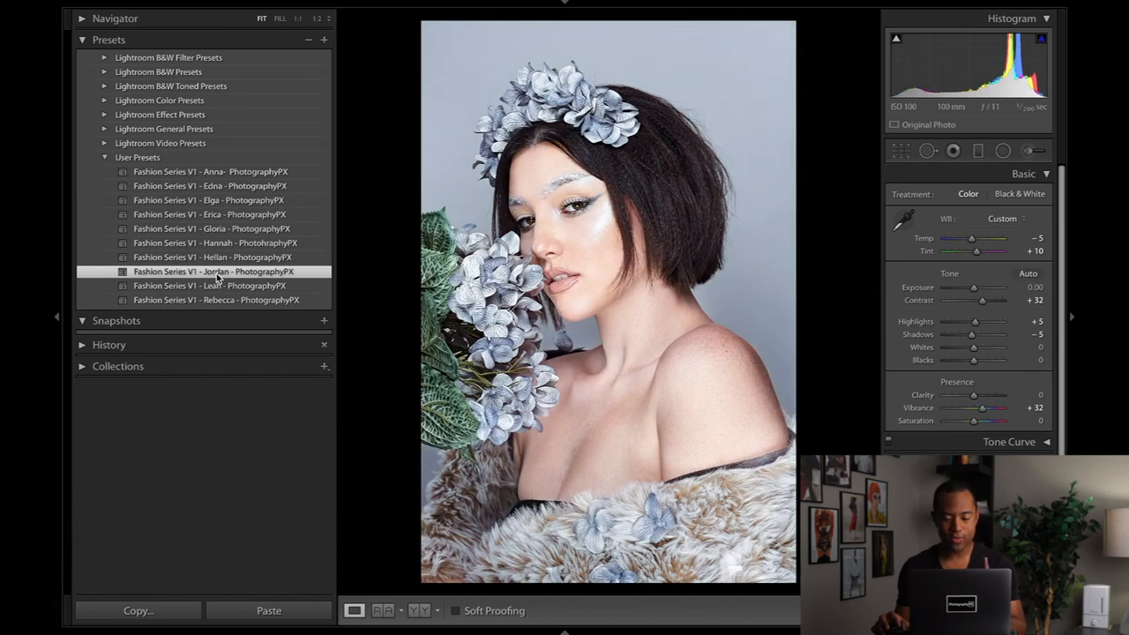
Step: Undo the stacked presets and try the Hannah, Hellan and Jordan presets separately, undoing each one
key(ctrl+z)
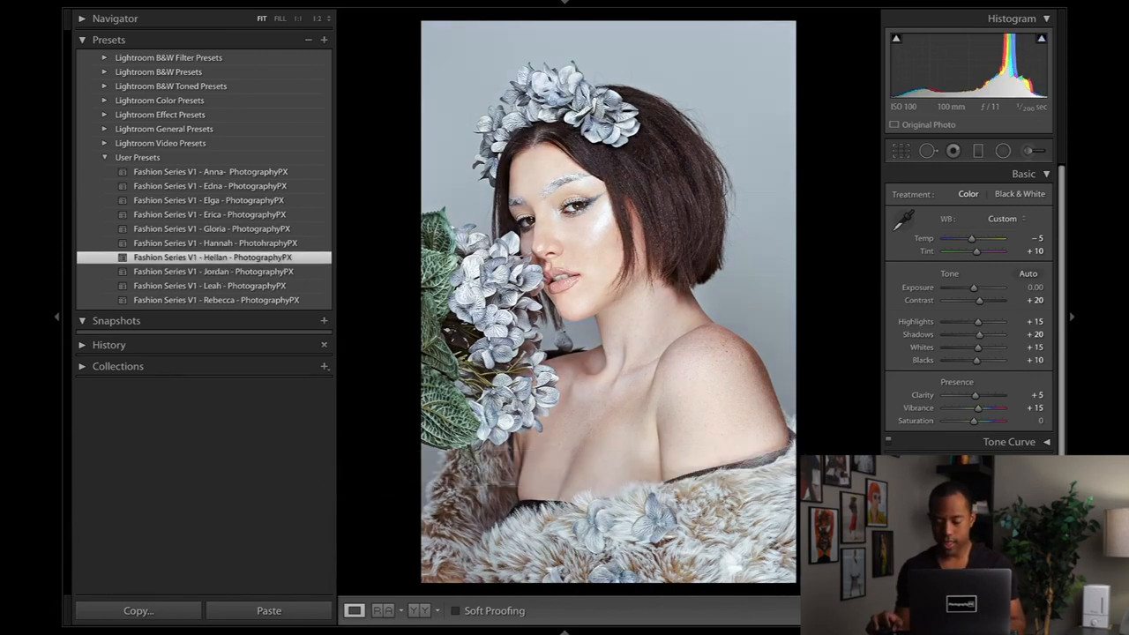
key(ctrl+z)
click(265, 243)
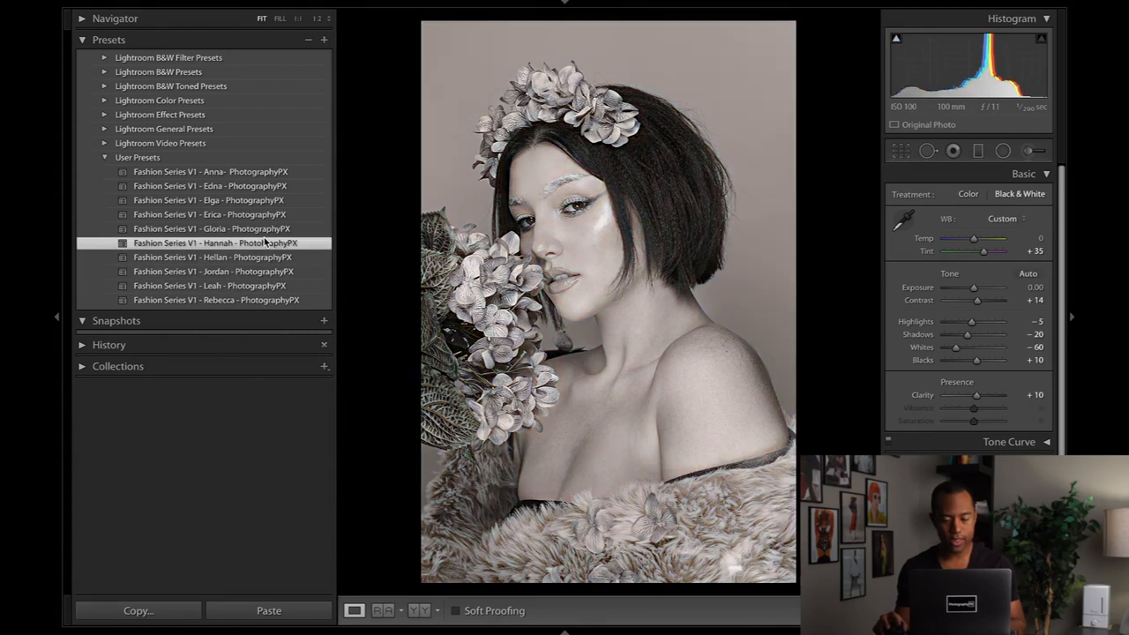
key(ctrl+z)
key(ctrl+z)
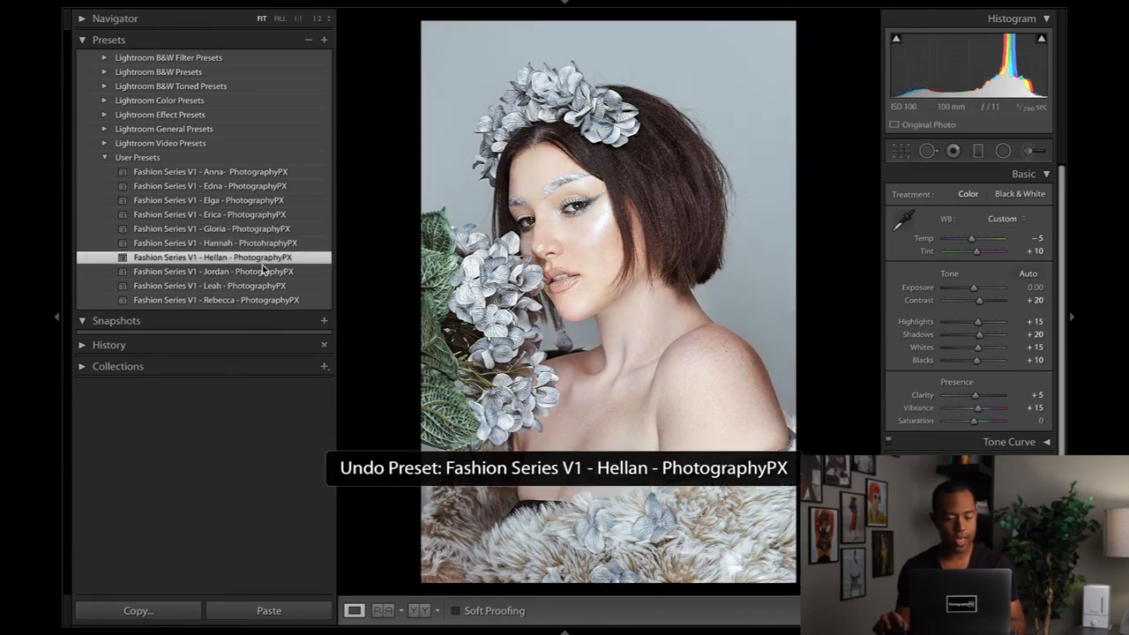
click(263, 274)
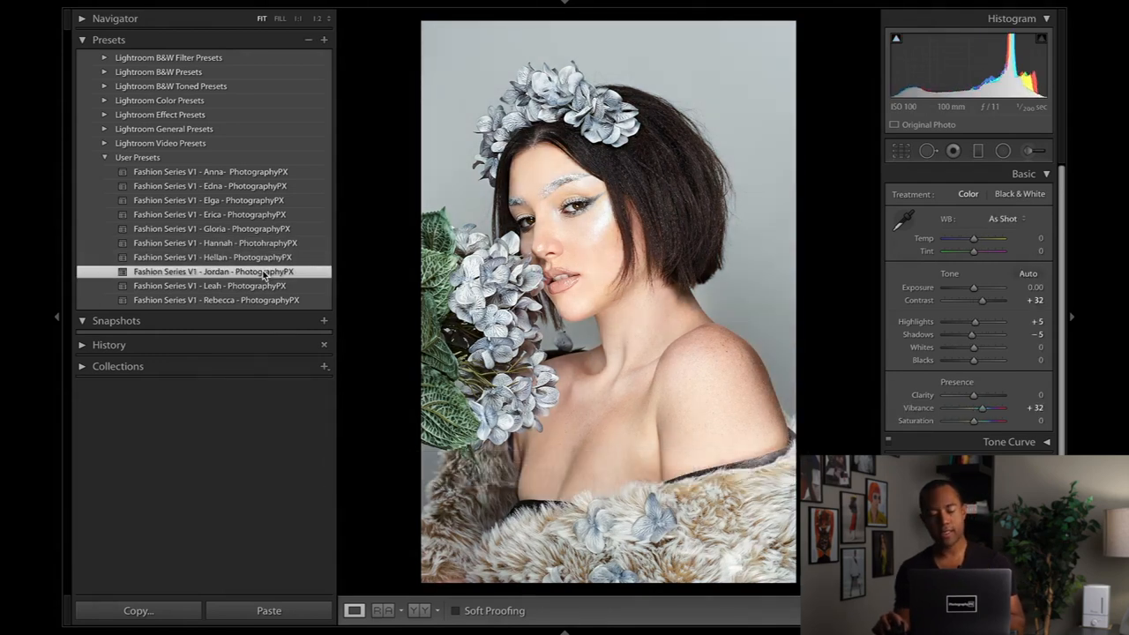
key(ctrl+z)
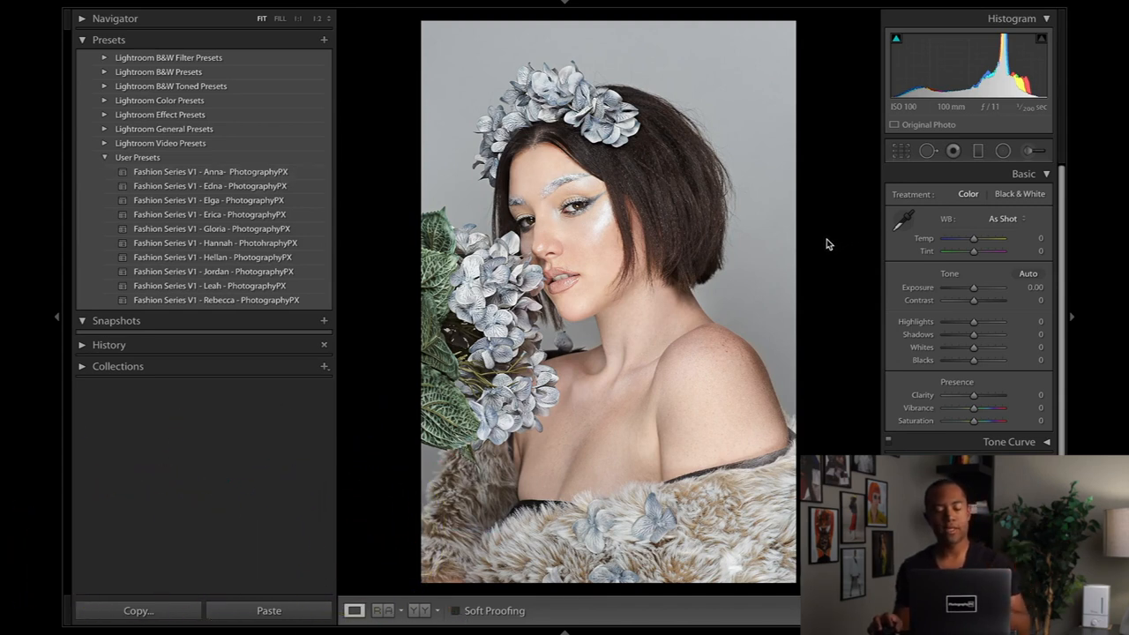
Step: Preview the Edna and Anna presets on the portrait with the Basic settings open, undoing each one
click(306, 187)
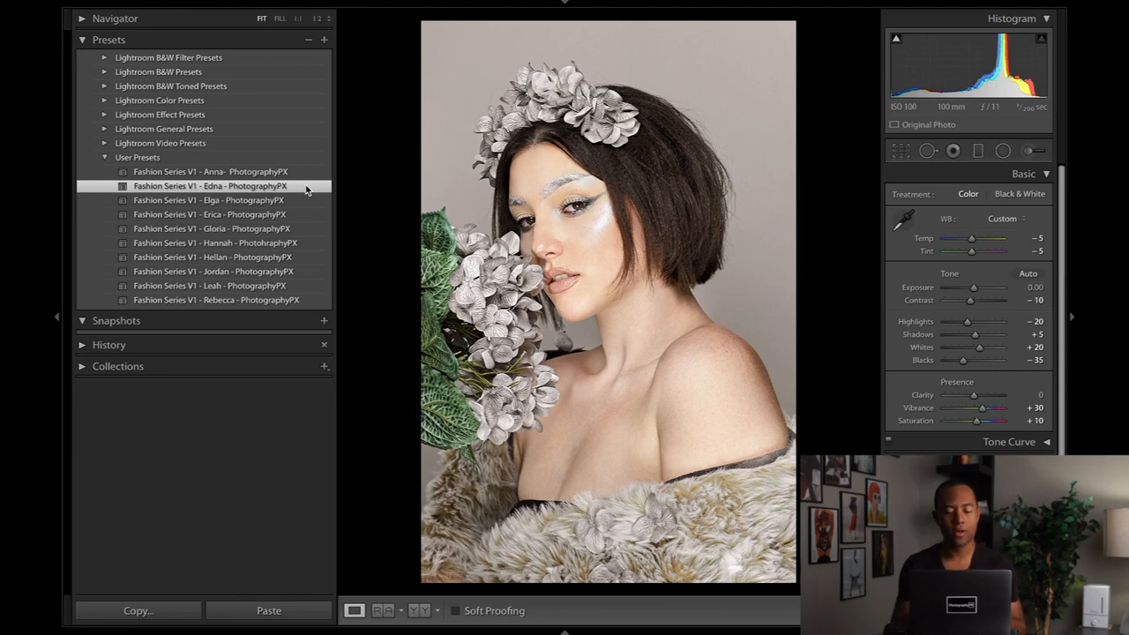
key(ctrl+z)
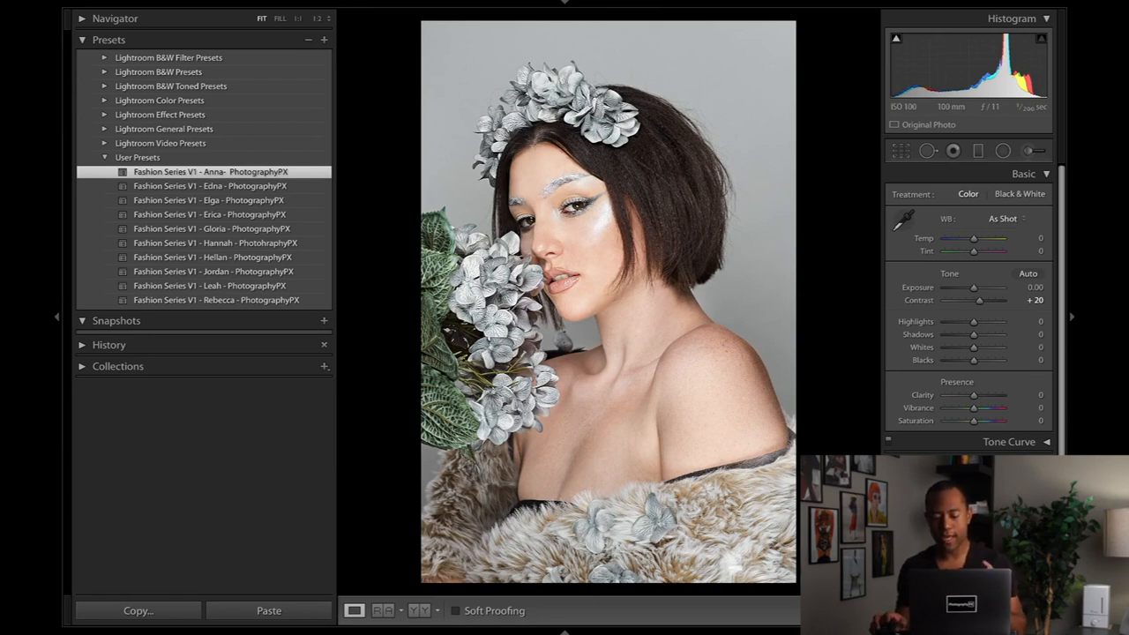
key(ctrl+z)
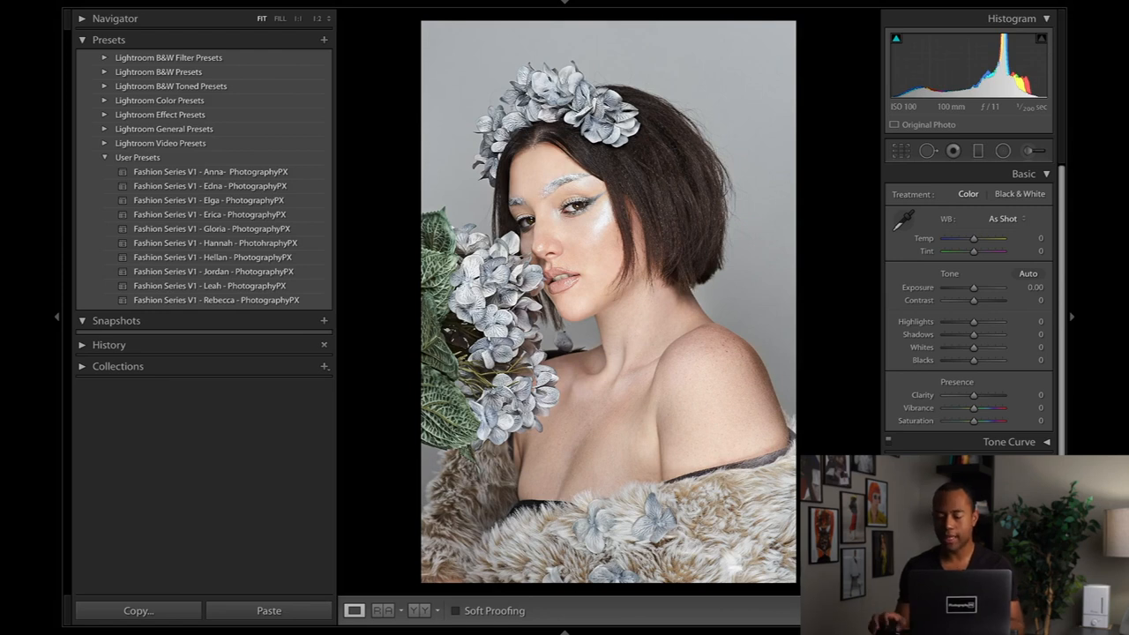
Step: Look through the Basic, Tone Curve, HSL, Split Toning and Detail adjustment sections, leaving them all collapsed
scroll(970, 443, down, 1)
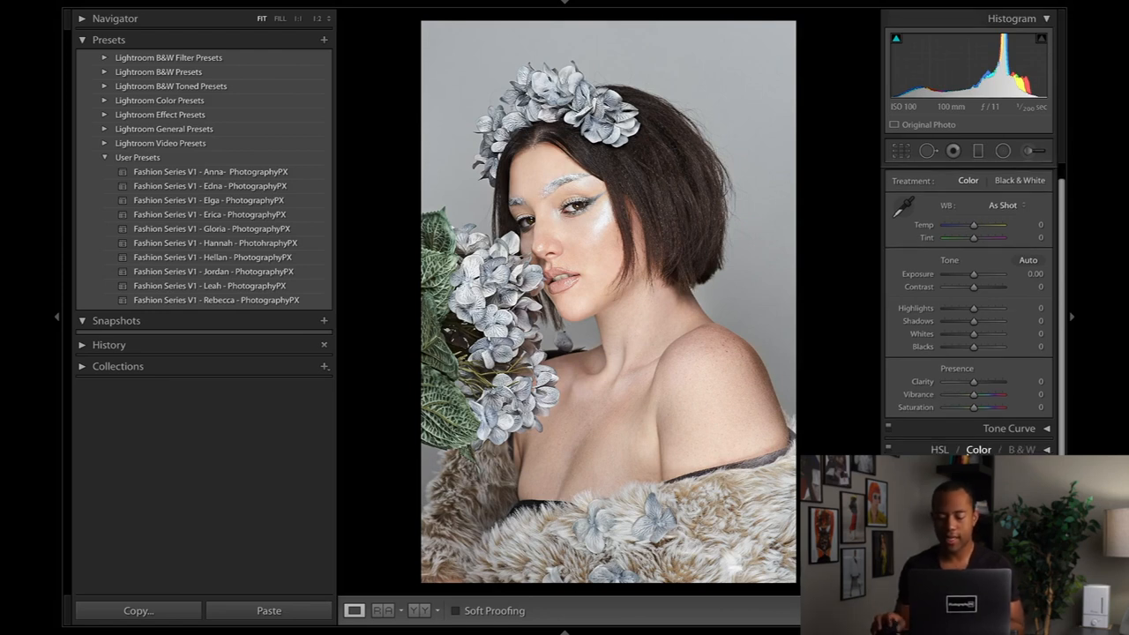
click(972, 430)
scroll(972, 433, up, 3)
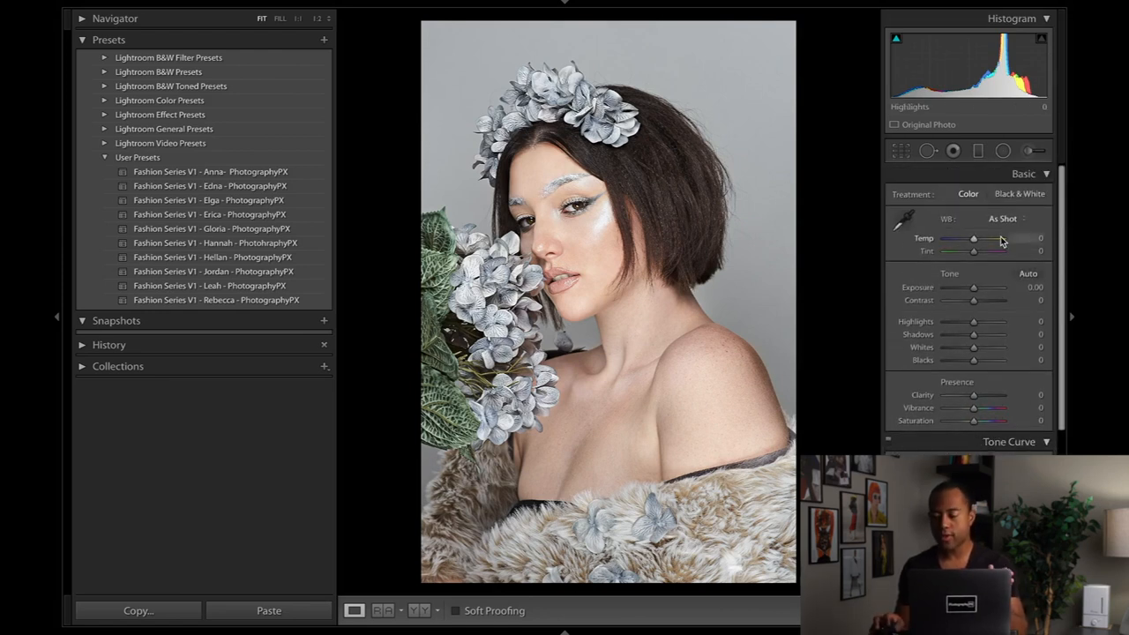
click(1020, 173)
click(1015, 194)
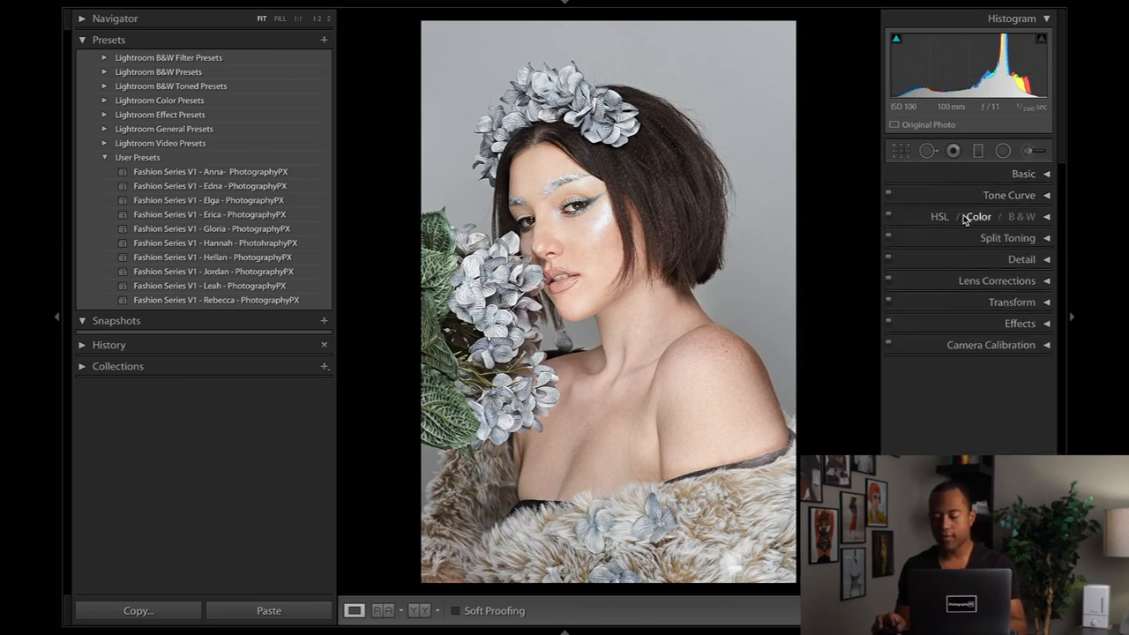
click(931, 221)
click(926, 220)
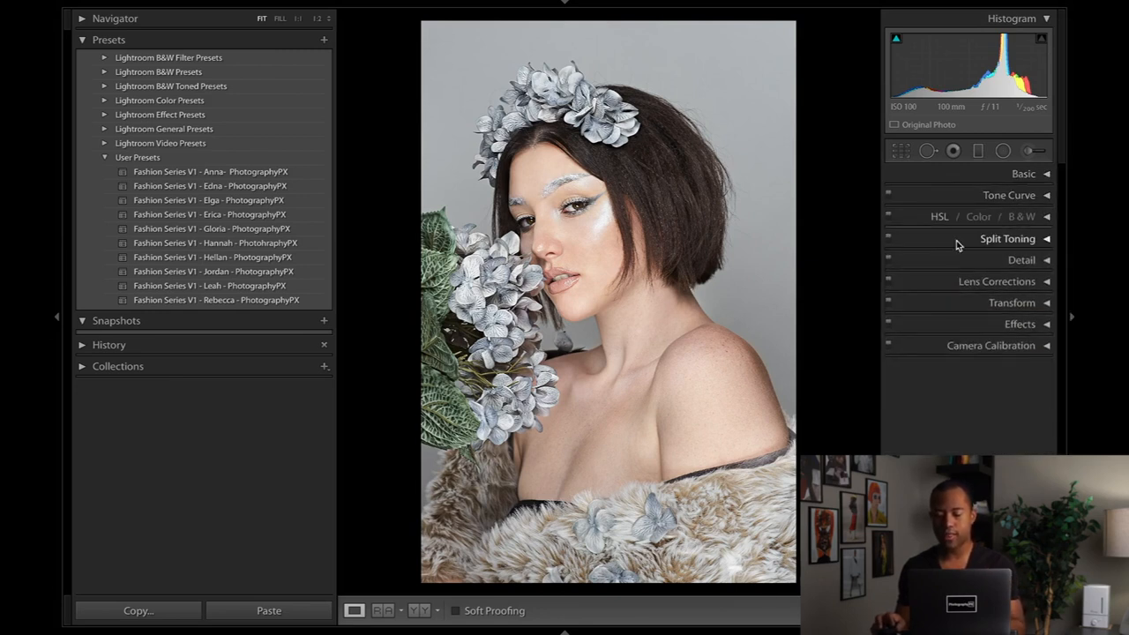
click(957, 239)
click(950, 242)
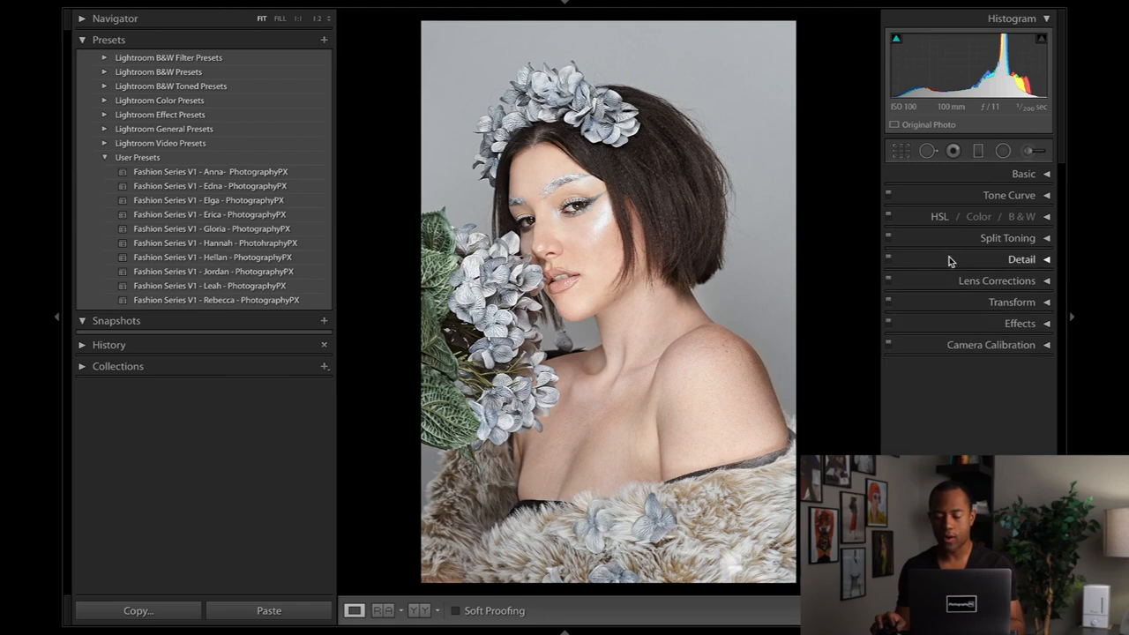
click(949, 258)
click(958, 258)
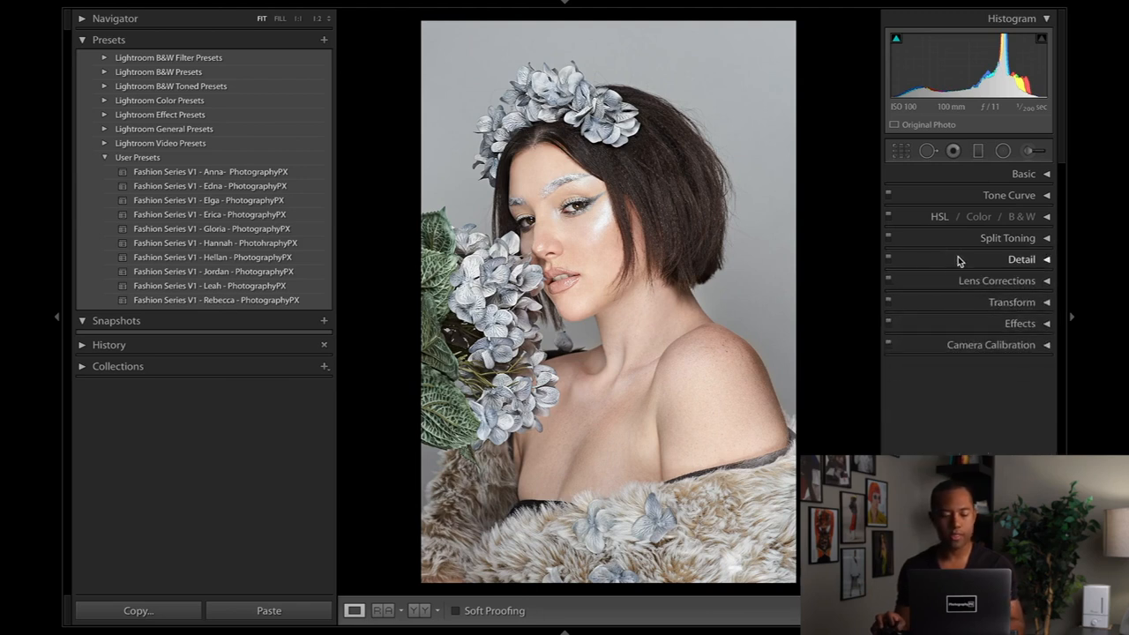
Step: Try the Anna and Edna presets on the unedited portrait, undoing each before the following one
click(229, 173)
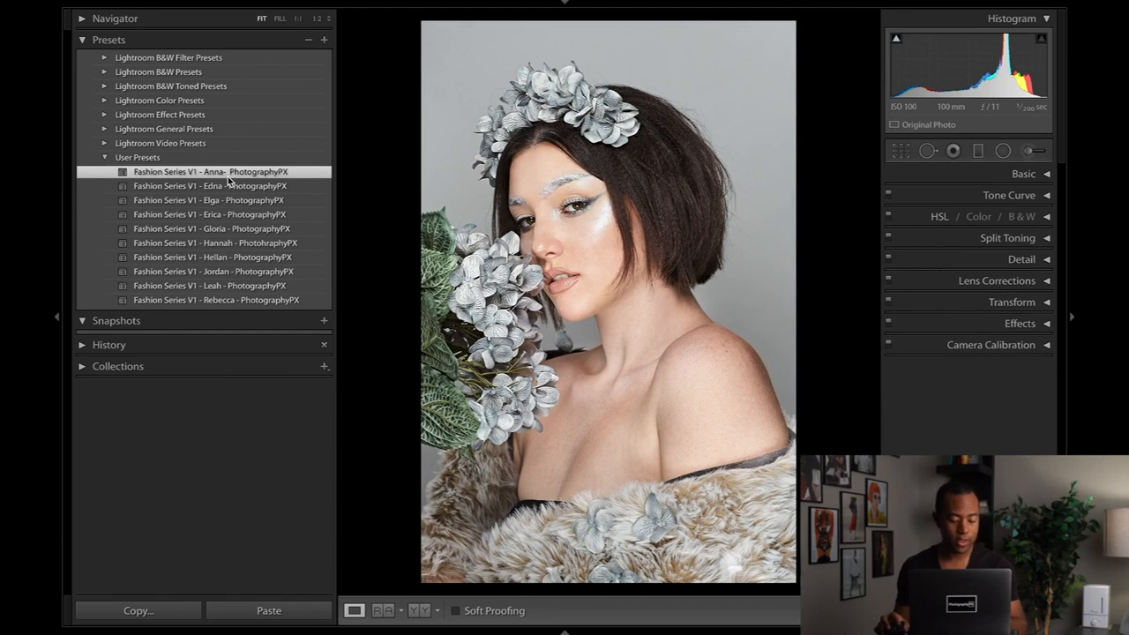
key(ctrl+z)
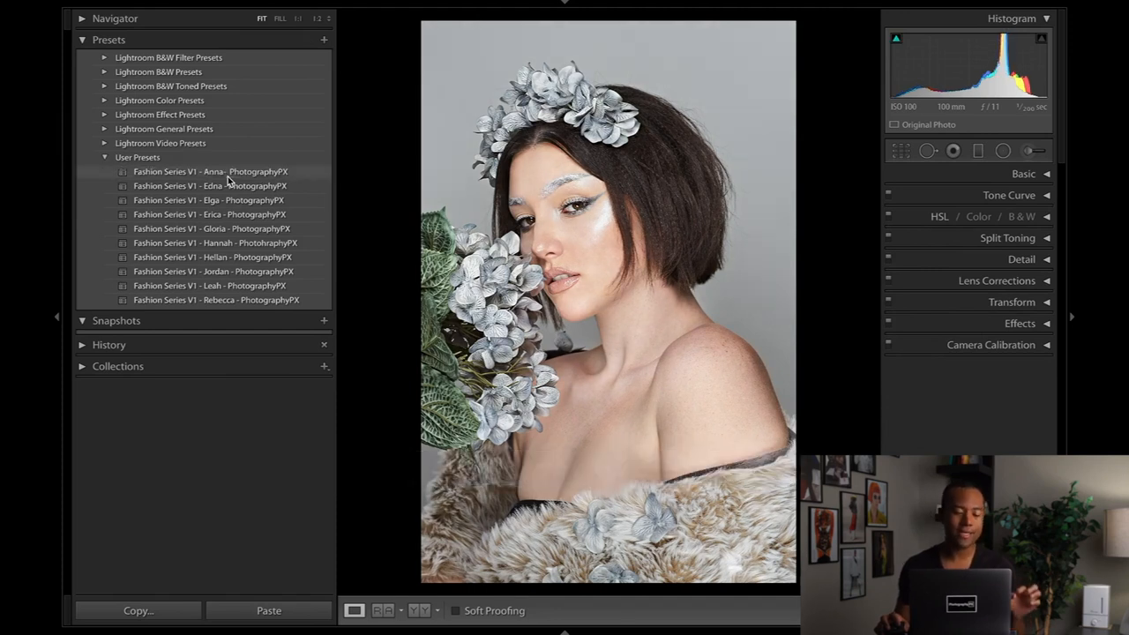
click(230, 189)
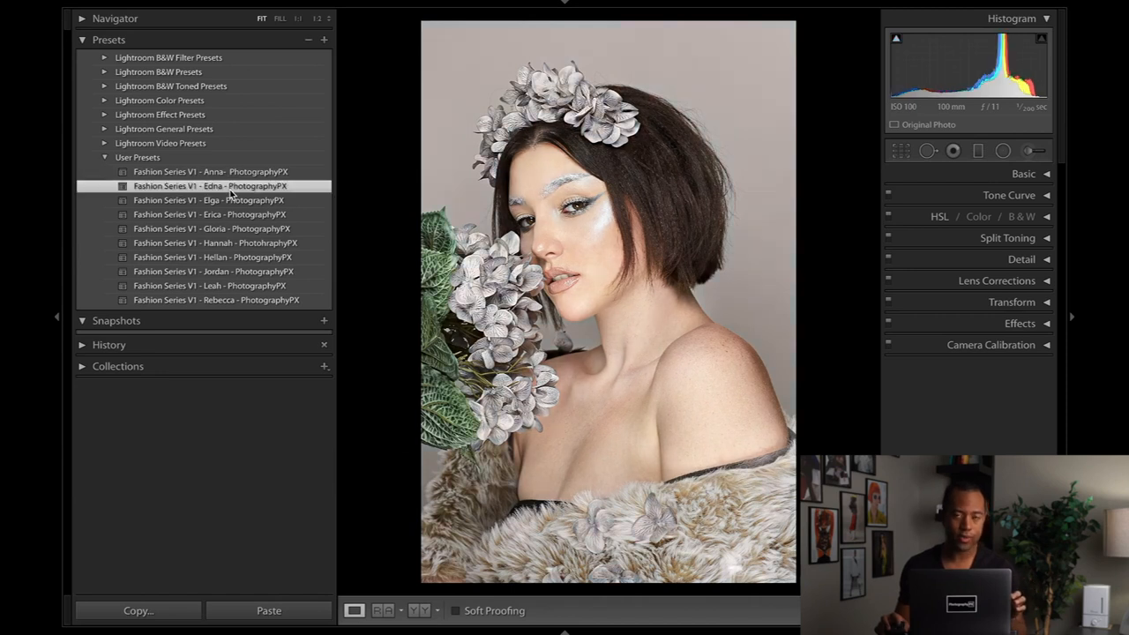
key(ctrl+z)
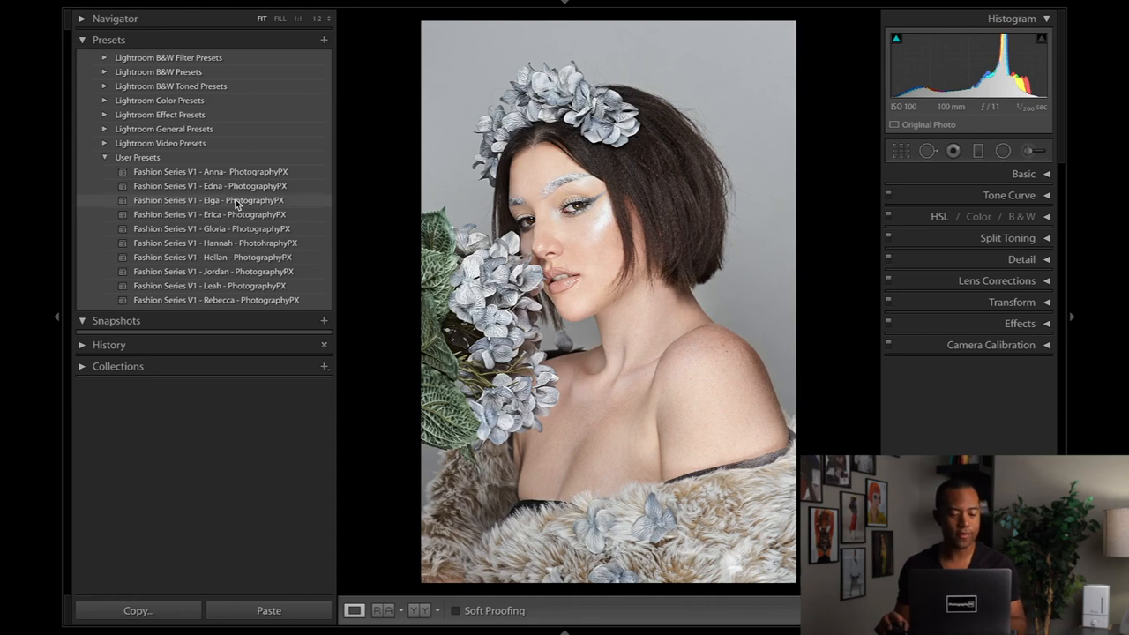
Step: Try the Erica, Gloria and Hannah black-and-white presets on the portrait, undoing each one
click(243, 216)
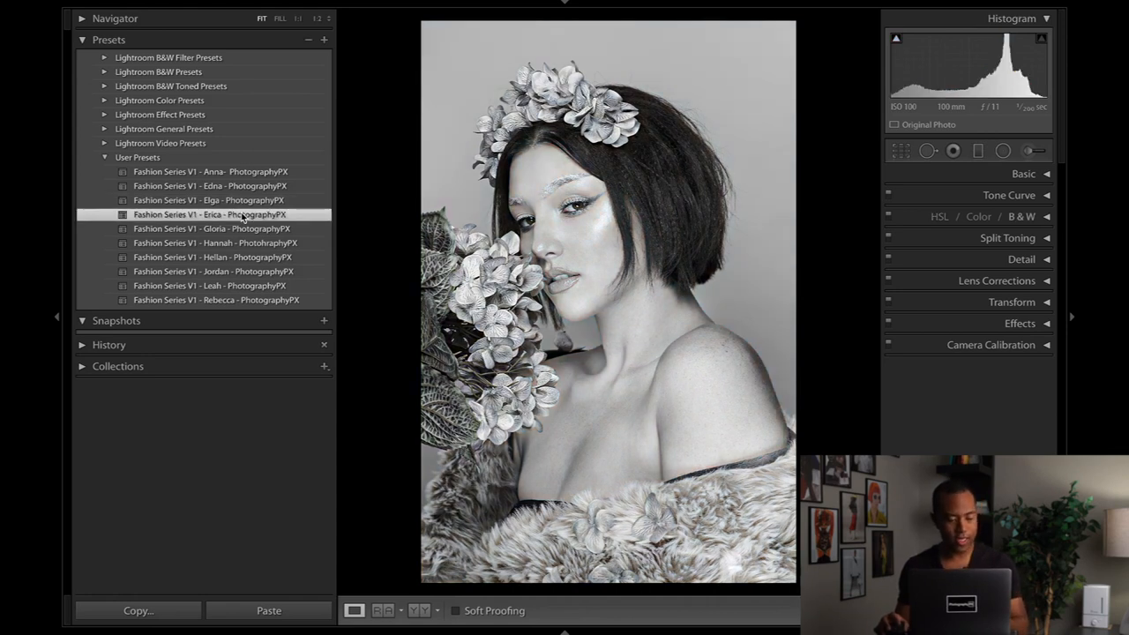
key(ctrl+z)
click(240, 229)
key(ctrl+z)
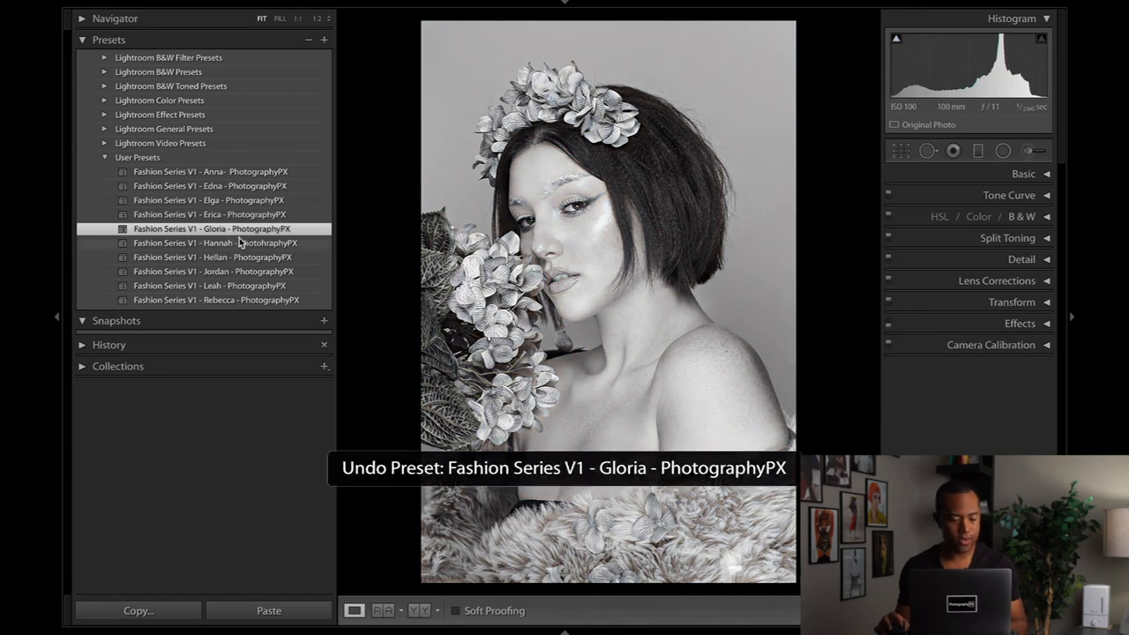
click(240, 242)
key(ctrl+z)
Step: Try the Hellan and Jordan presets, undoing each, and apply the Leah preset to the portrait
click(237, 258)
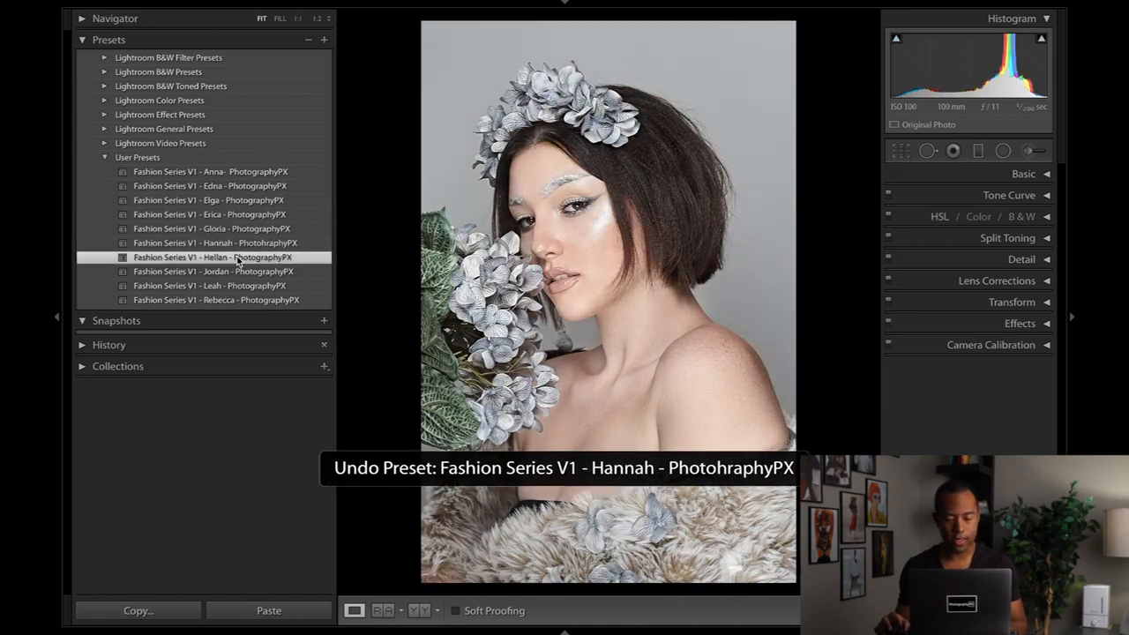
key(ctrl+z)
click(236, 272)
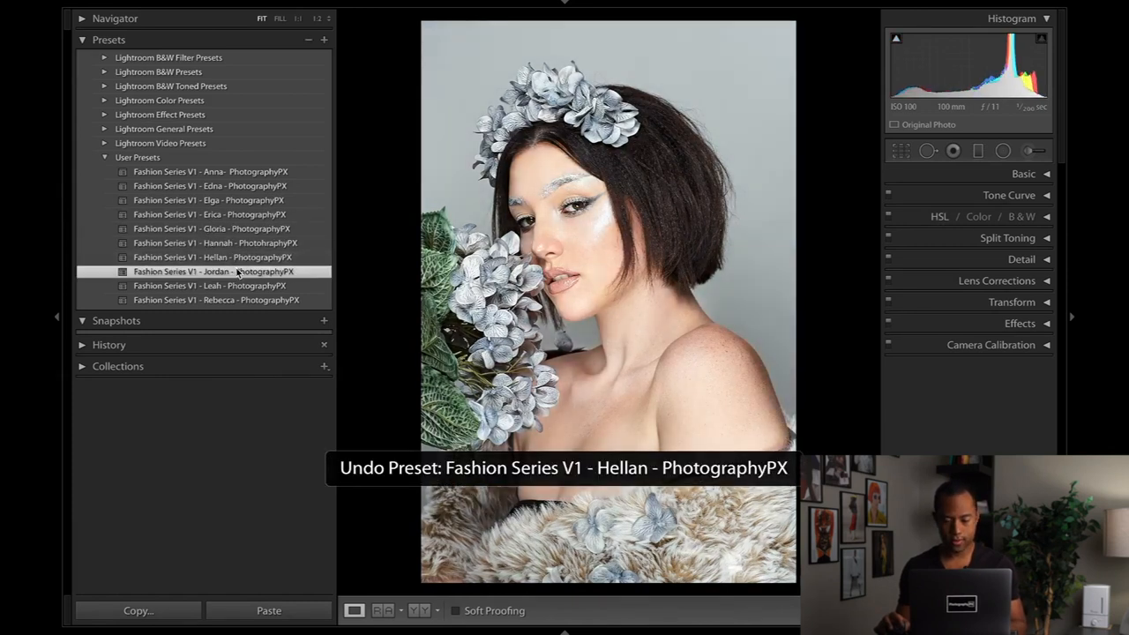
key(ctrl+z)
click(236, 286)
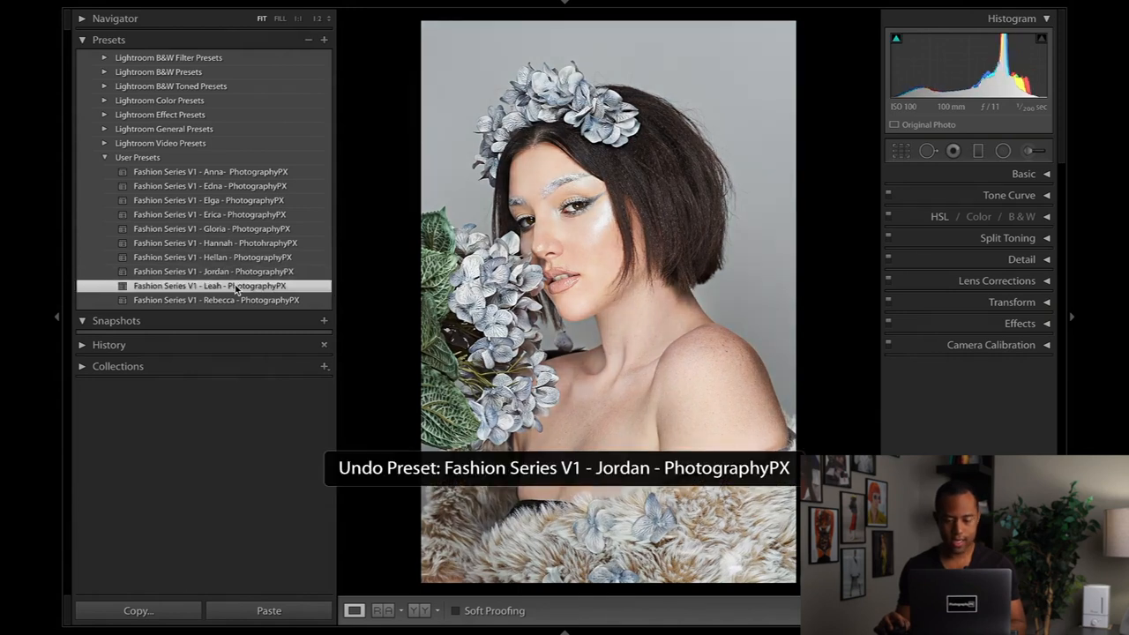
Step: Undo the Leah preset, try the Jordan preset again and replace it with the Rebecca preset
key(ctrl+z)
click(236, 272)
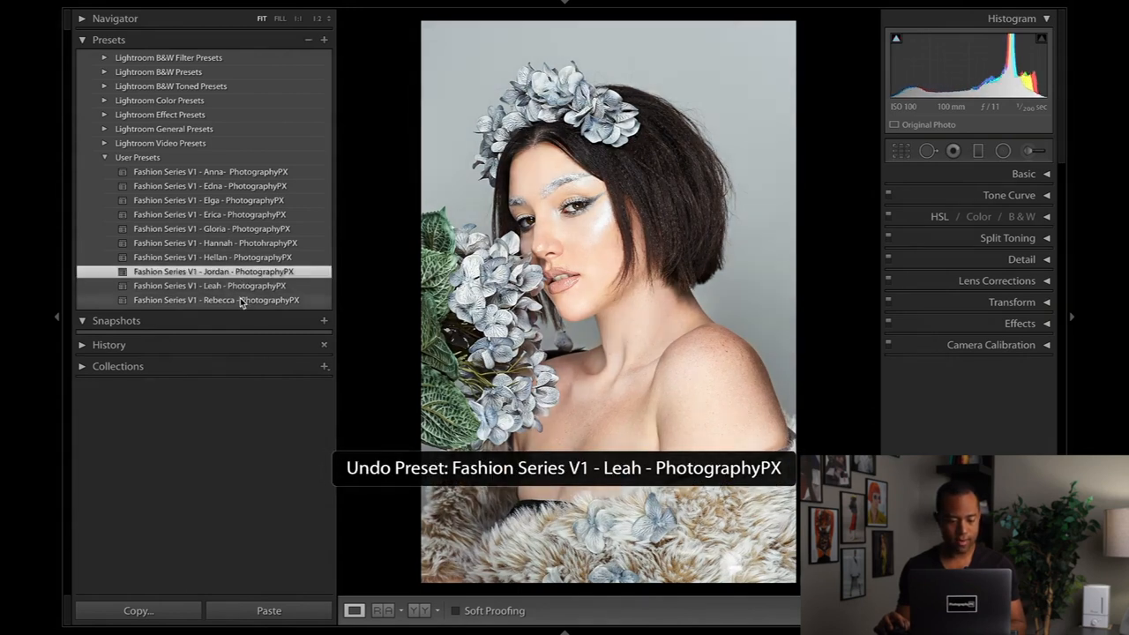
key(ctrl+z)
click(239, 301)
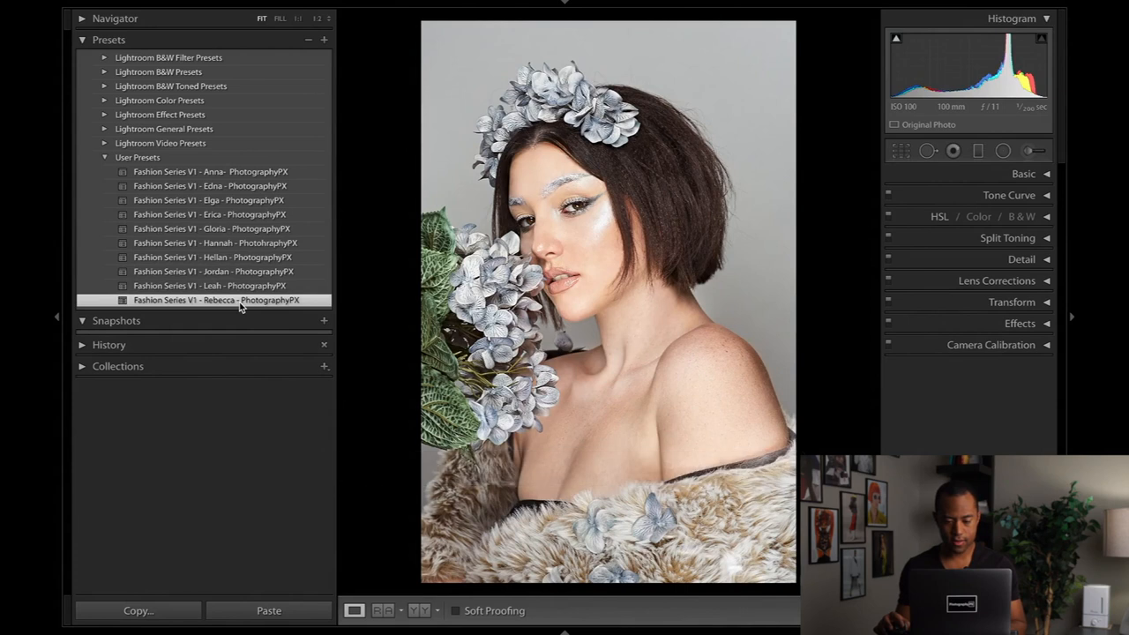
Step: Examine the Basic adjustments and HSL luminance values that the Rebecca preset applies to the portrait
click(981, 176)
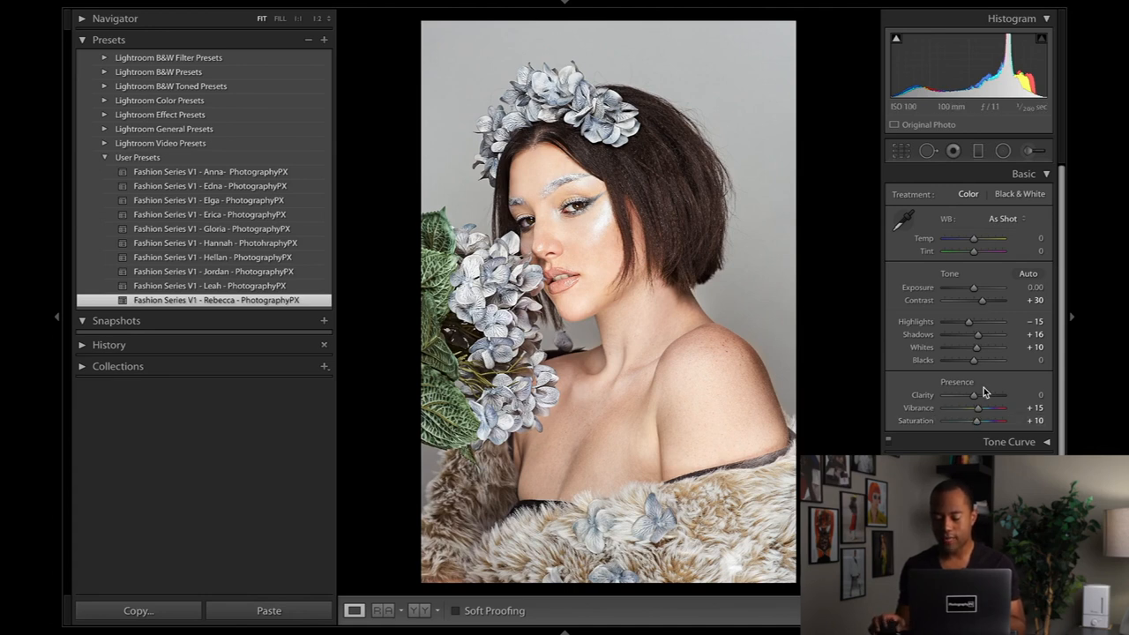
scroll(950, 433, down, 3)
scroll(919, 439, down, 3)
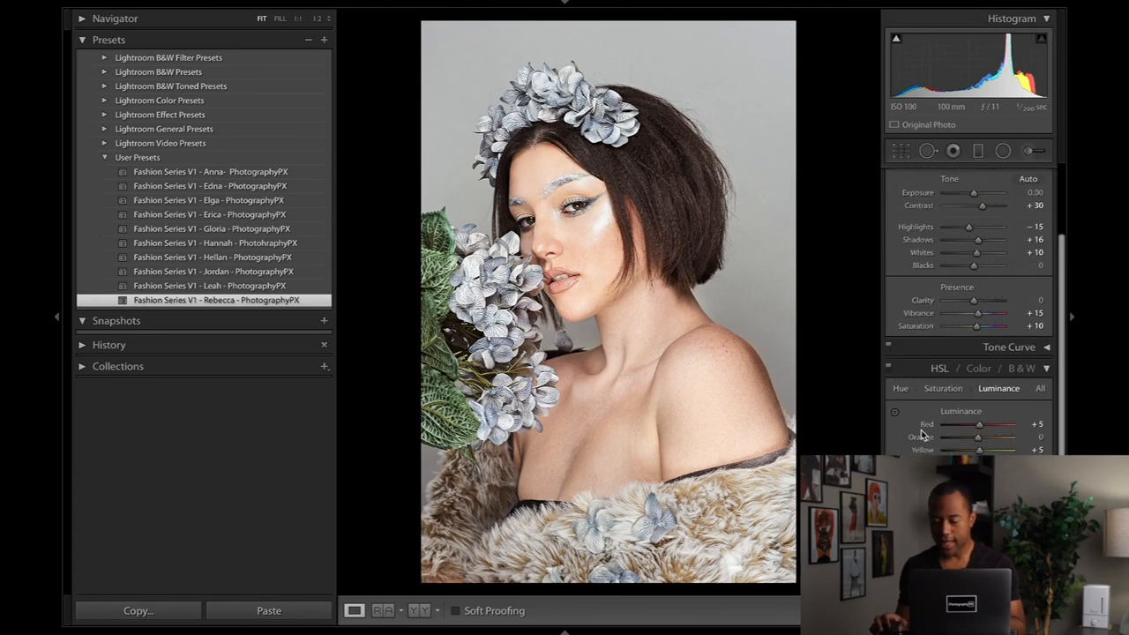
scroll(919, 354, up, 4)
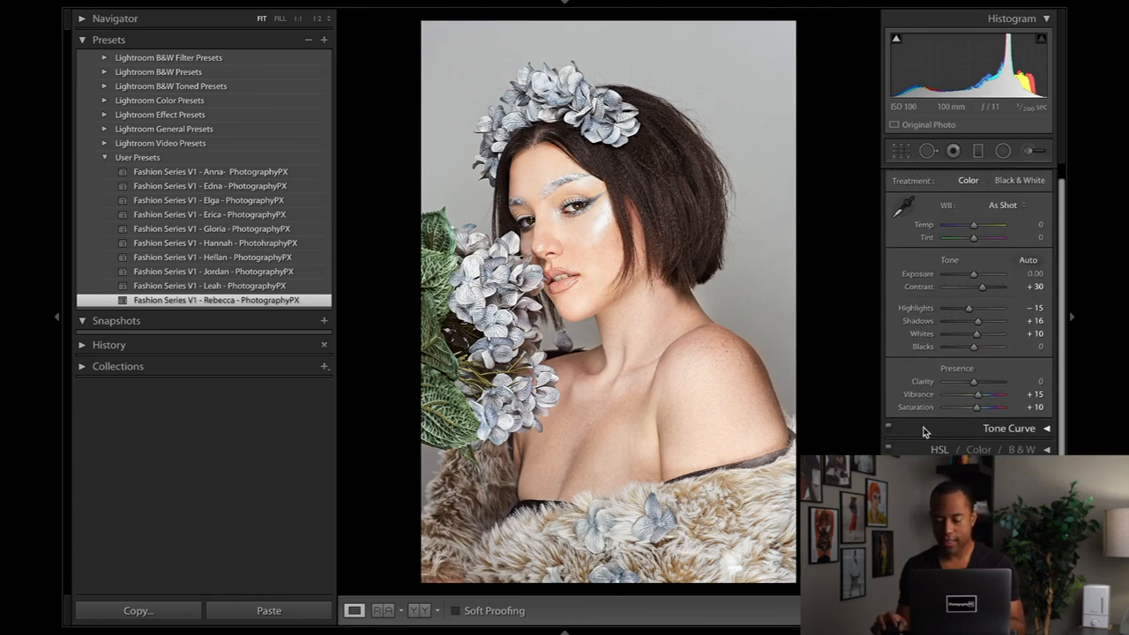
scroll(970, 300, down, 1)
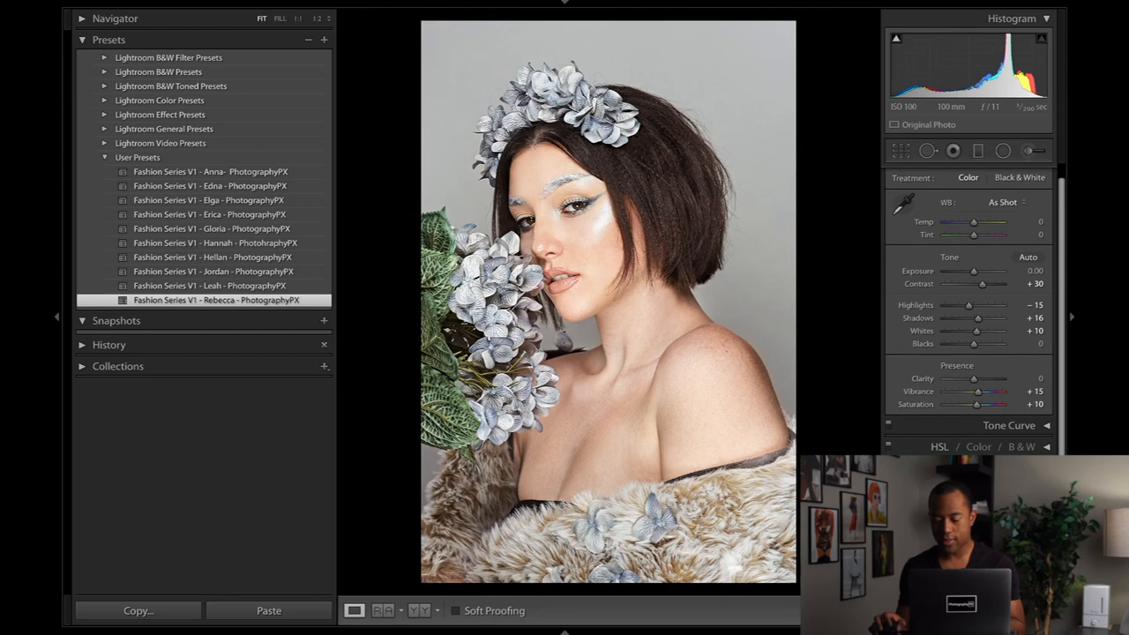
scroll(970, 353, down, 3)
Step: Expand the Split Toning settings and switch the effect off and on to compare its influence on the portrait
click(1005, 356)
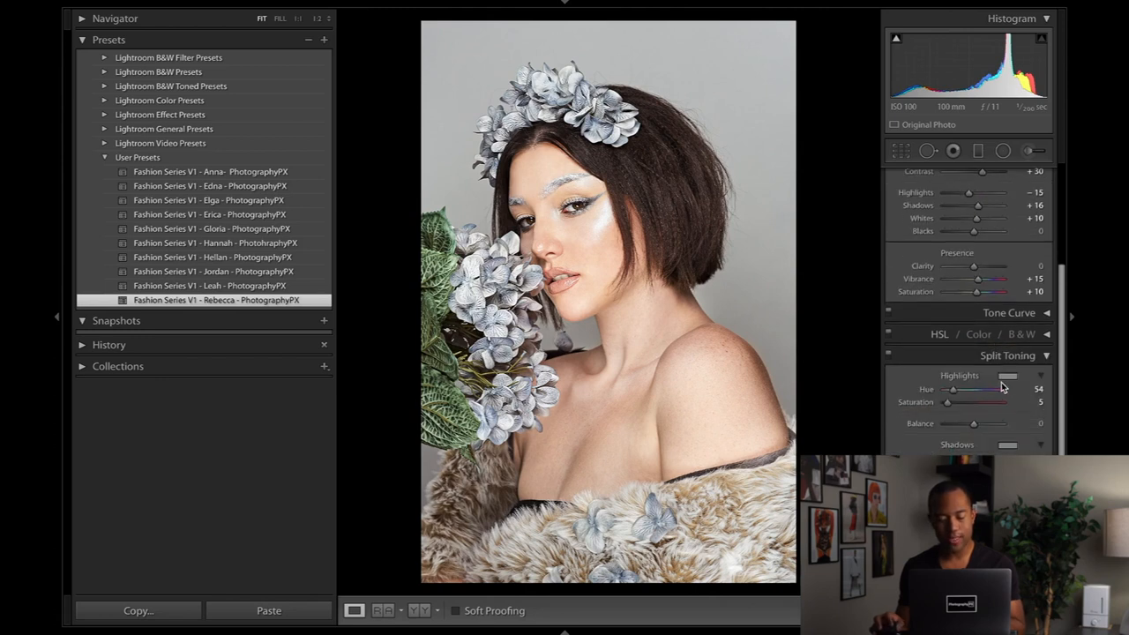
click(889, 358)
click(890, 358)
click(890, 357)
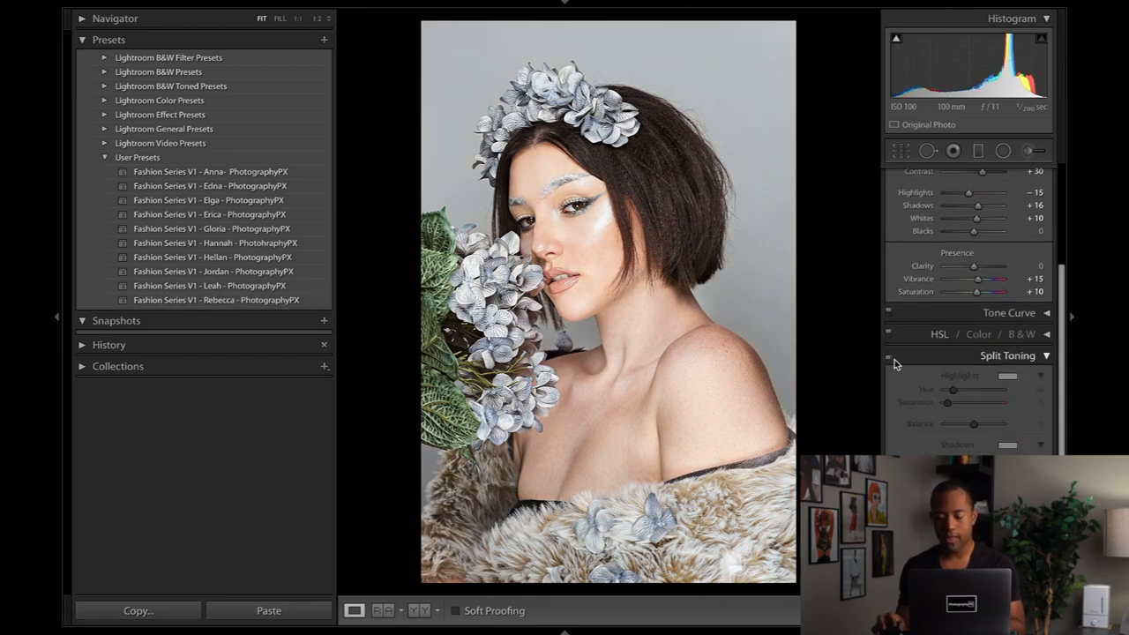
Step: Try Vibrance at −15 and at 0 on the portrait, undoing these changes
scroll(892, 360, up, 3)
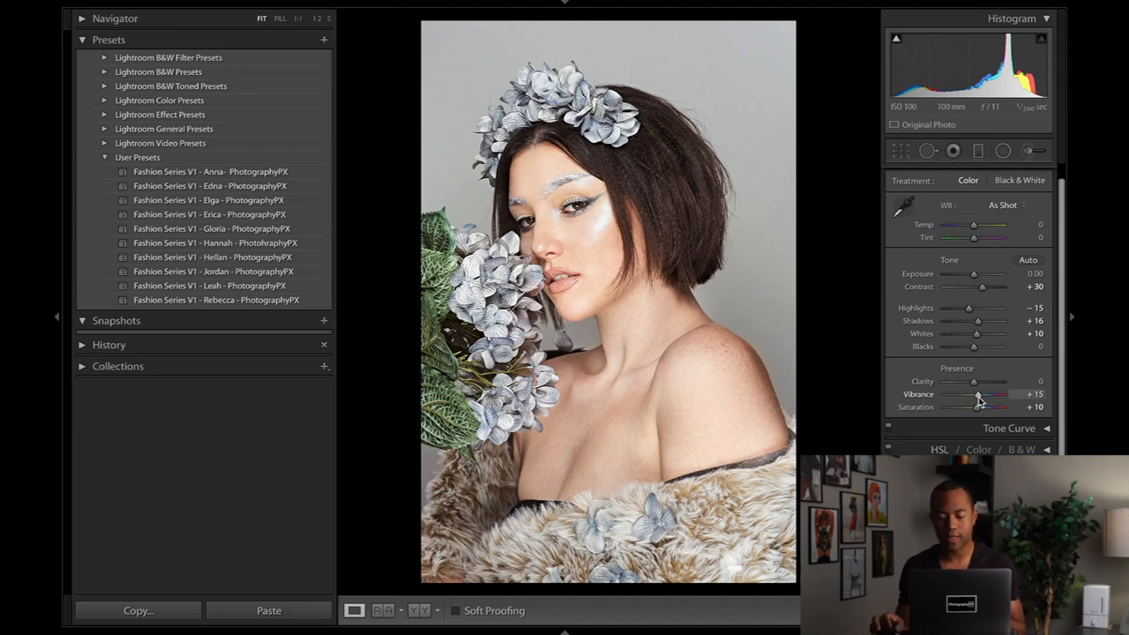
drag(977, 395, 965, 396)
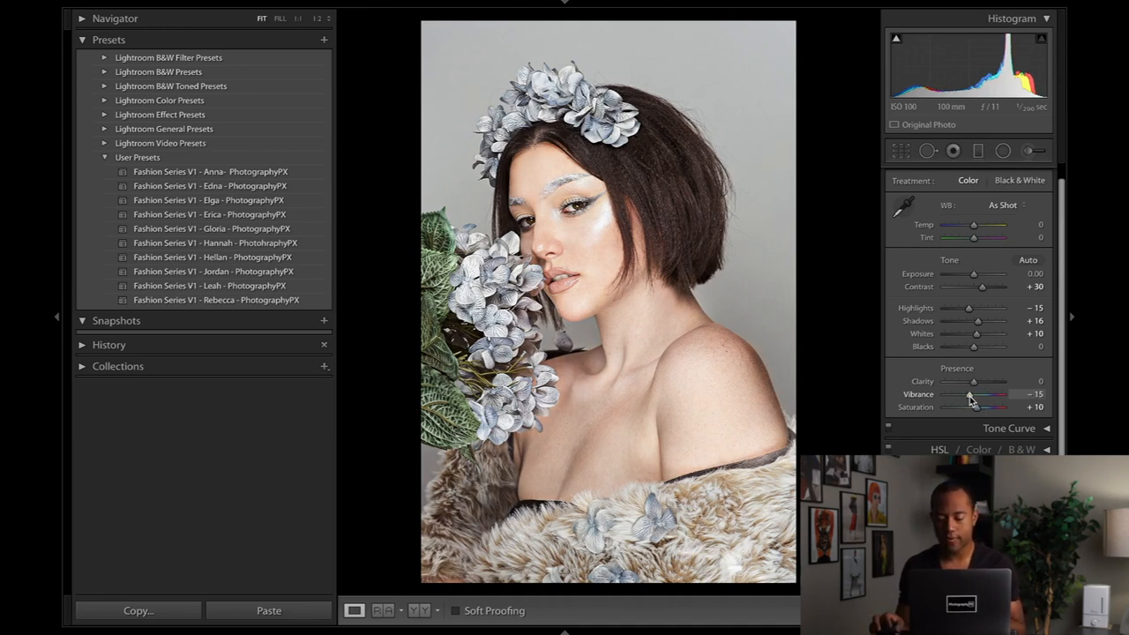
double_click(969, 397)
key(ctrl+z)
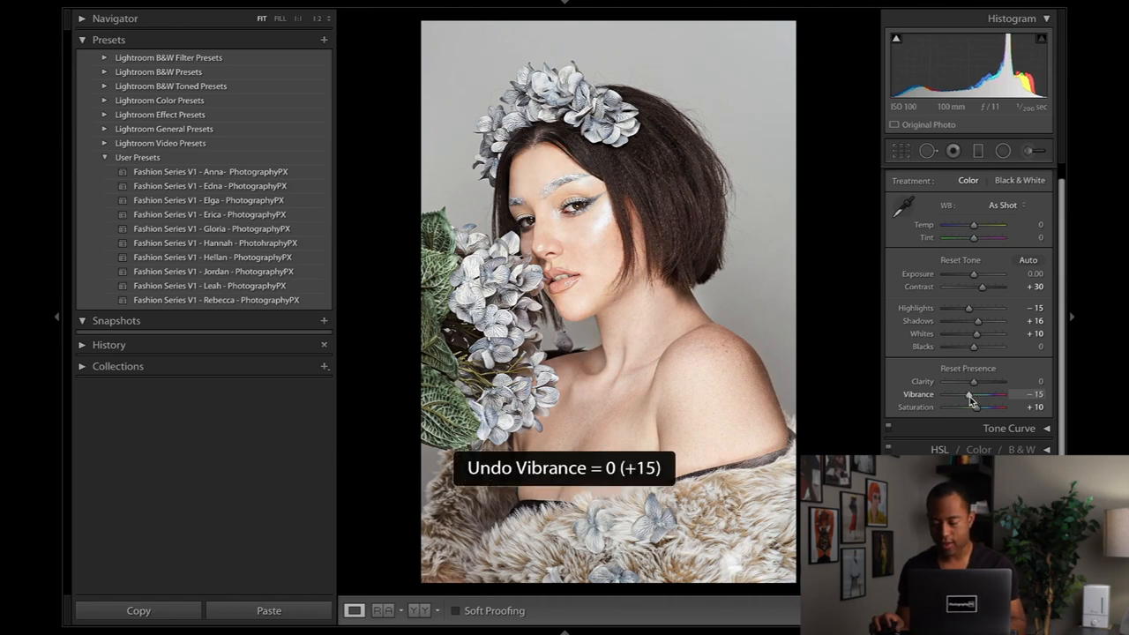
key(ctrl+z)
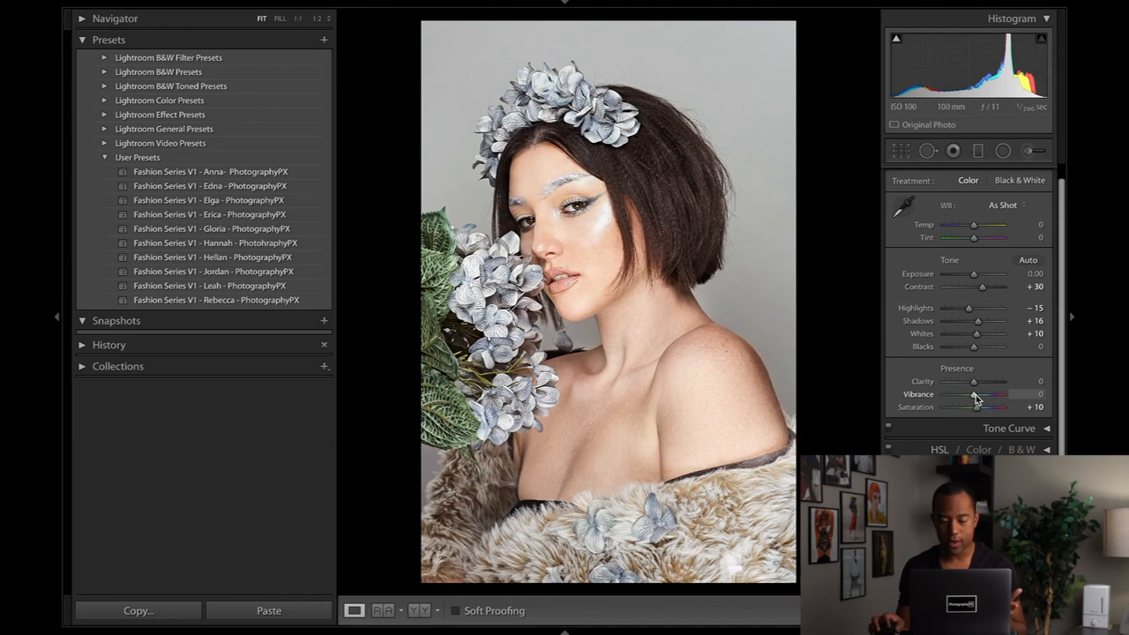
key(backslash)
key(backslash)
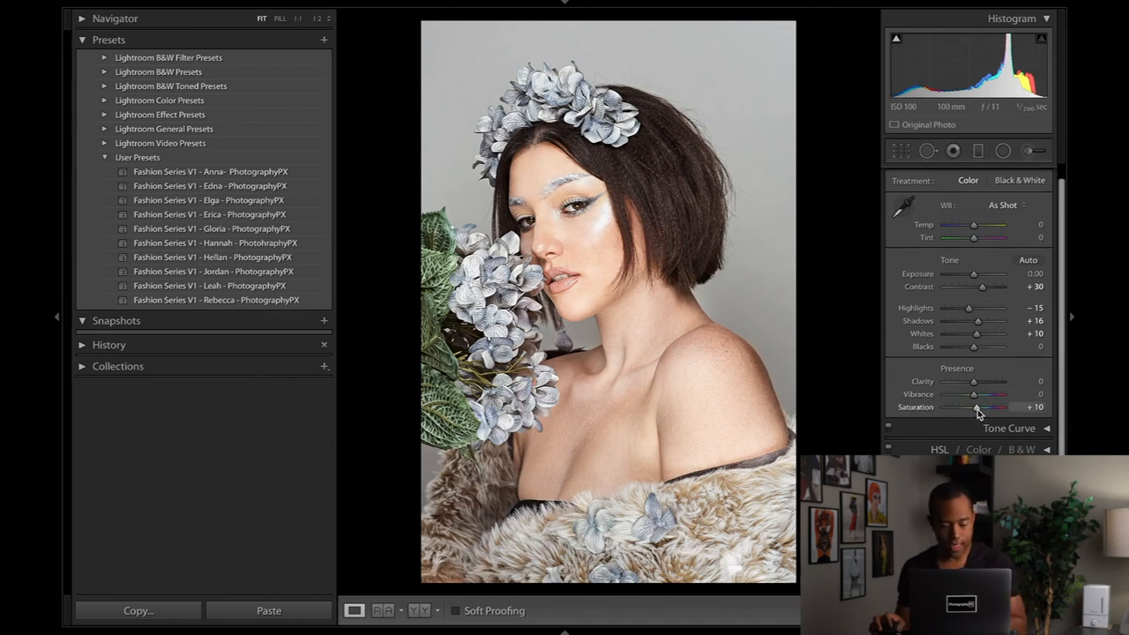
key(ctrl+z)
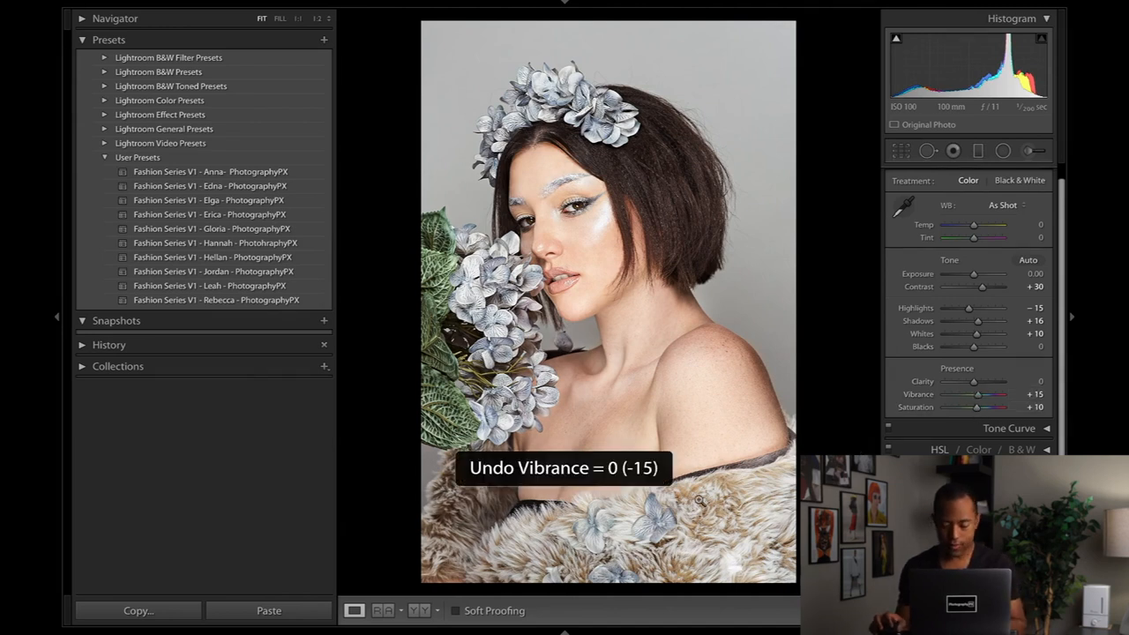
Step: Show the portrait in a side-by-side before/after view and lower Vibrance to −9
click(384, 611)
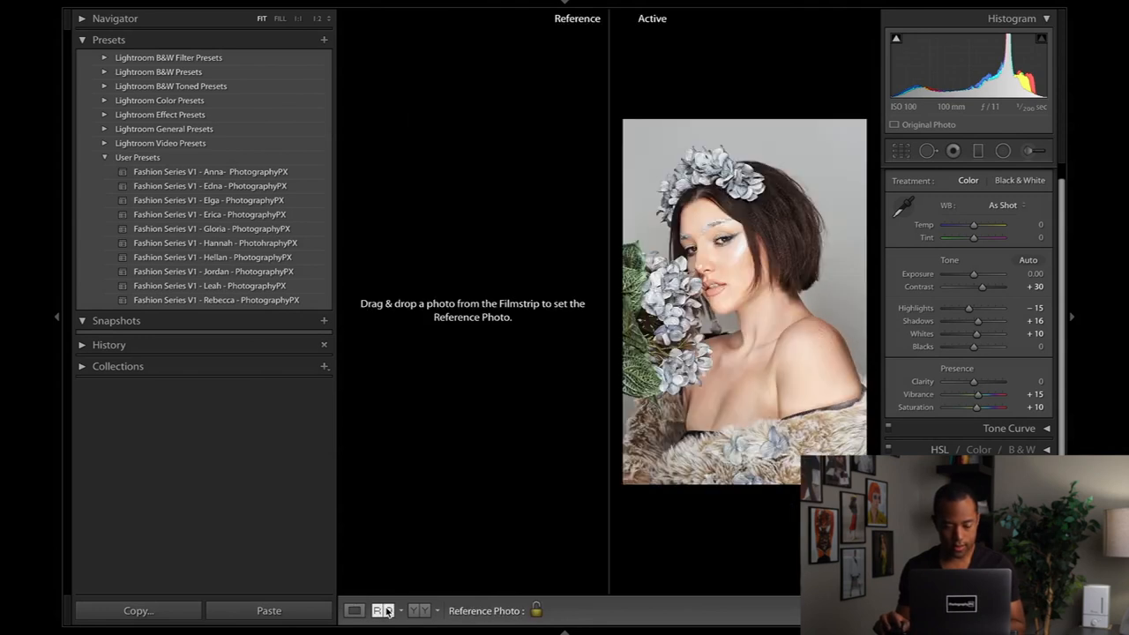
click(385, 611)
click(418, 610)
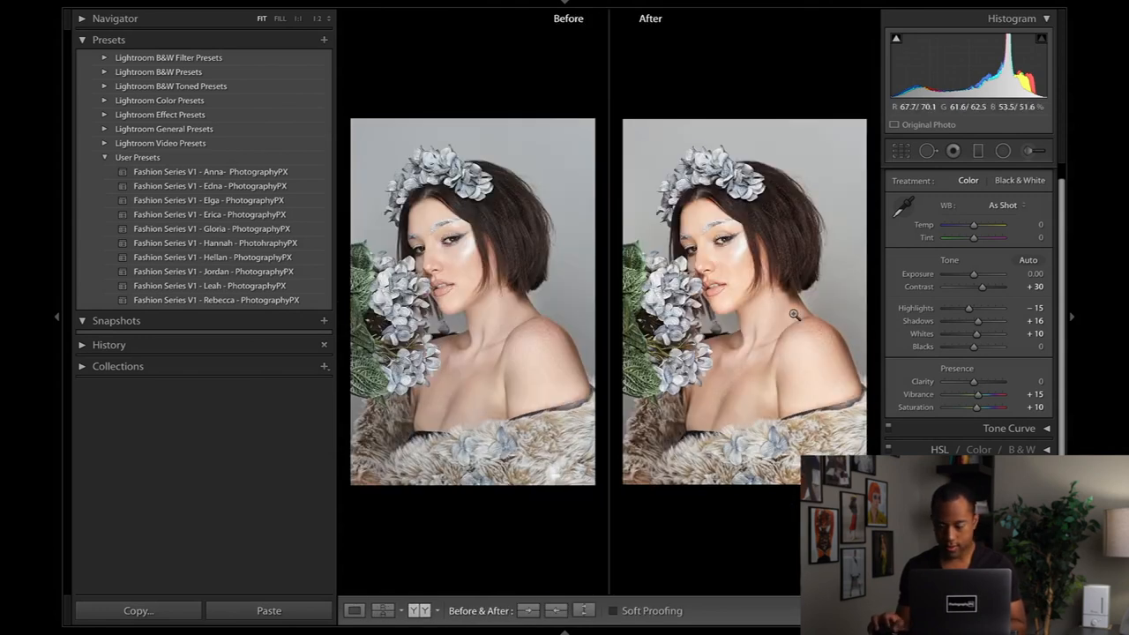
drag(978, 396, 969, 393)
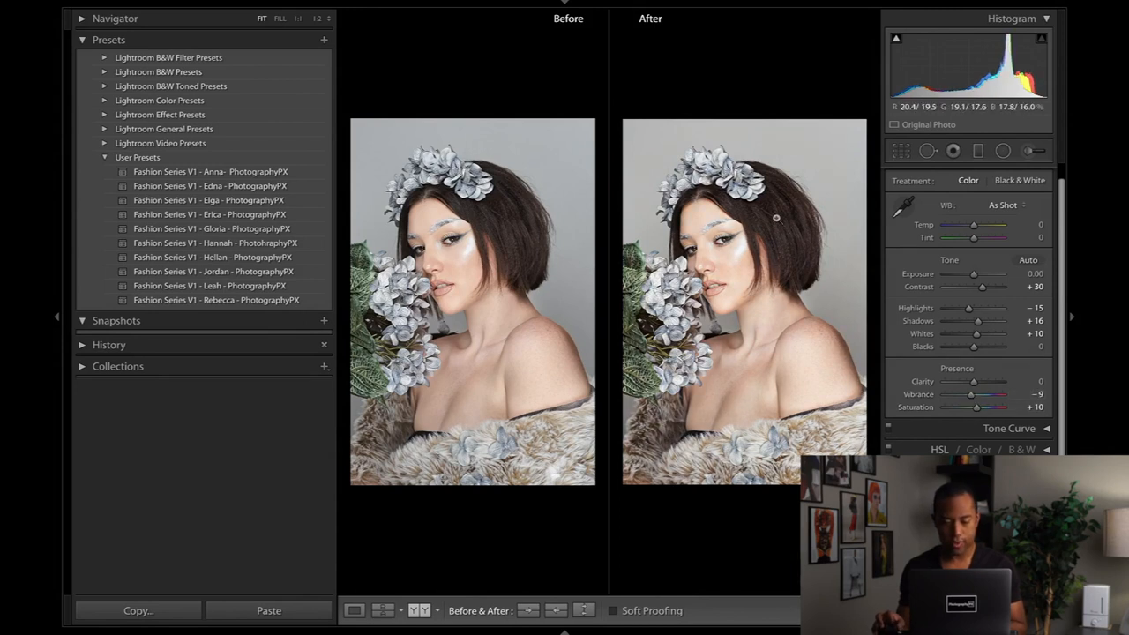
Step: Compare the face's skin tones close up in both versions and lower the overall Saturation to −20
click(794, 234)
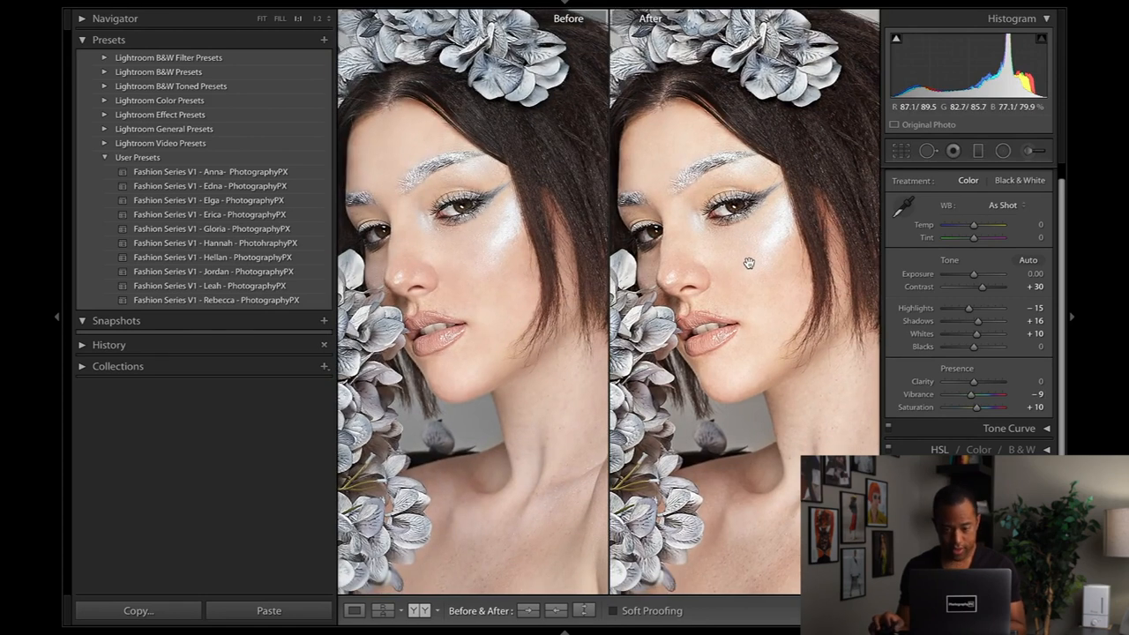
click(736, 259)
click(804, 206)
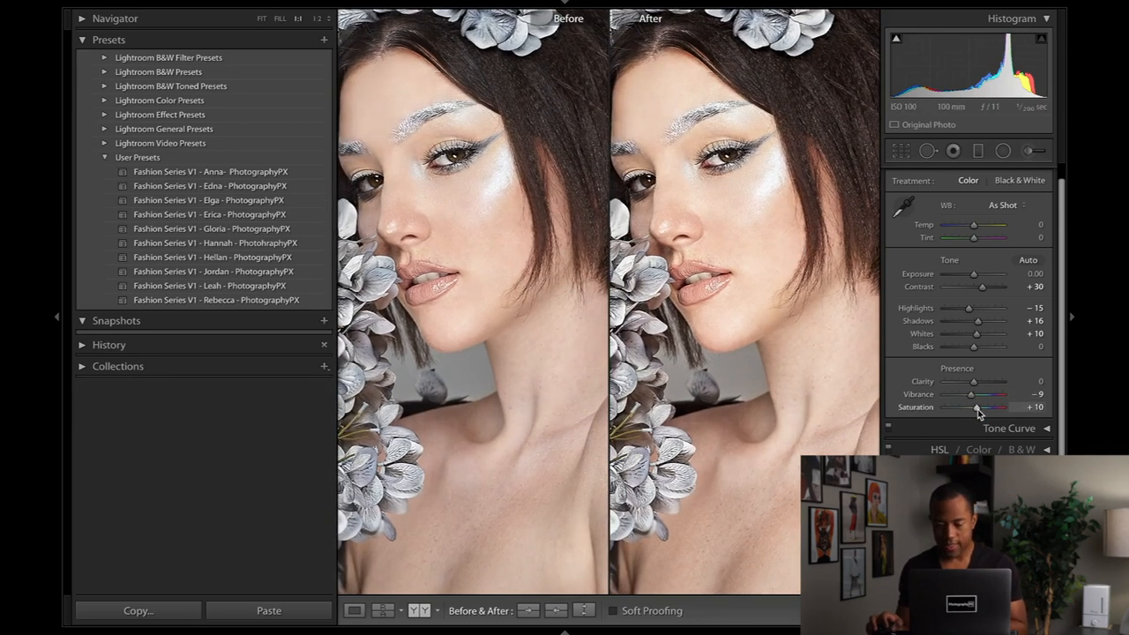
drag(975, 408, 971, 409)
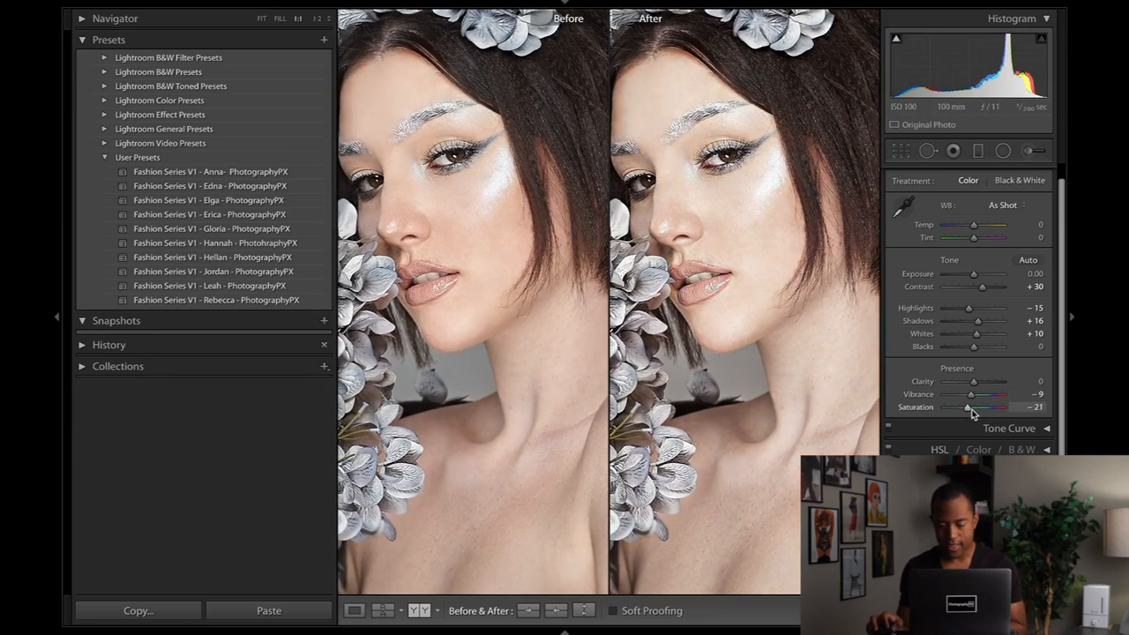
click(814, 329)
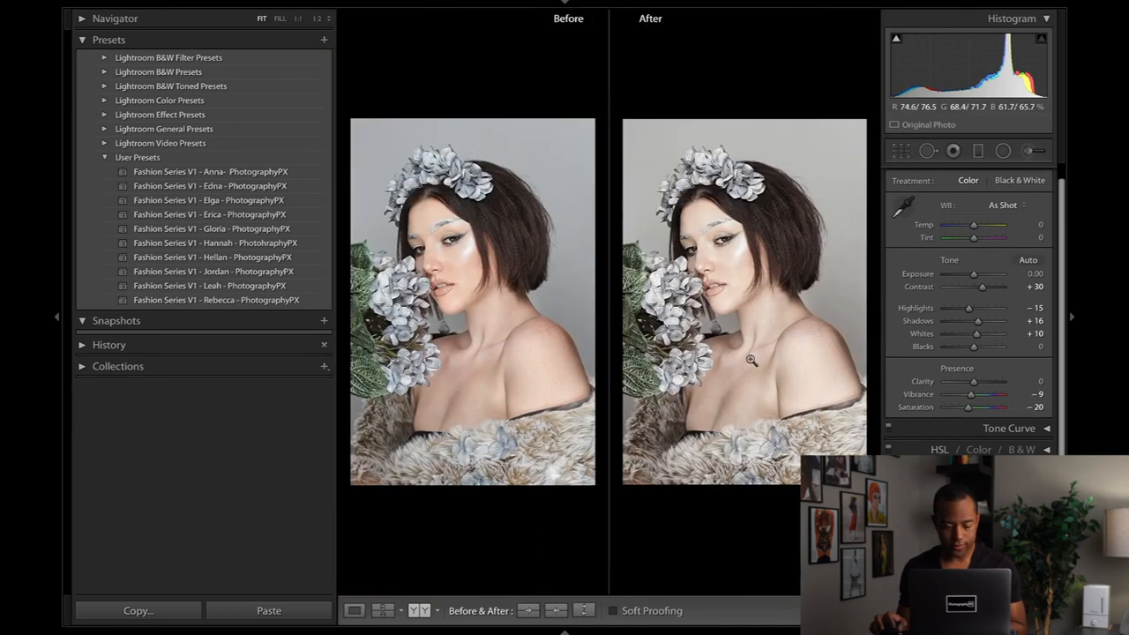
Step: Split the single portrait vertically into before and after halves and examine the face and flowers at 1:1
click(423, 613)
click(423, 613)
click(424, 613)
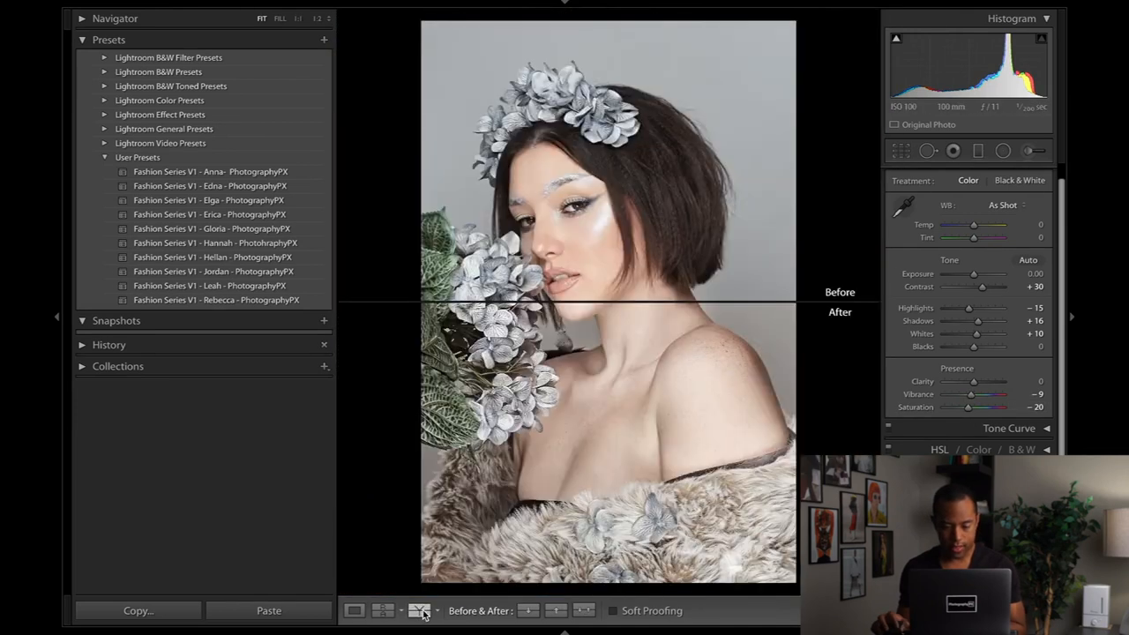
click(423, 613)
click(423, 613)
click(616, 262)
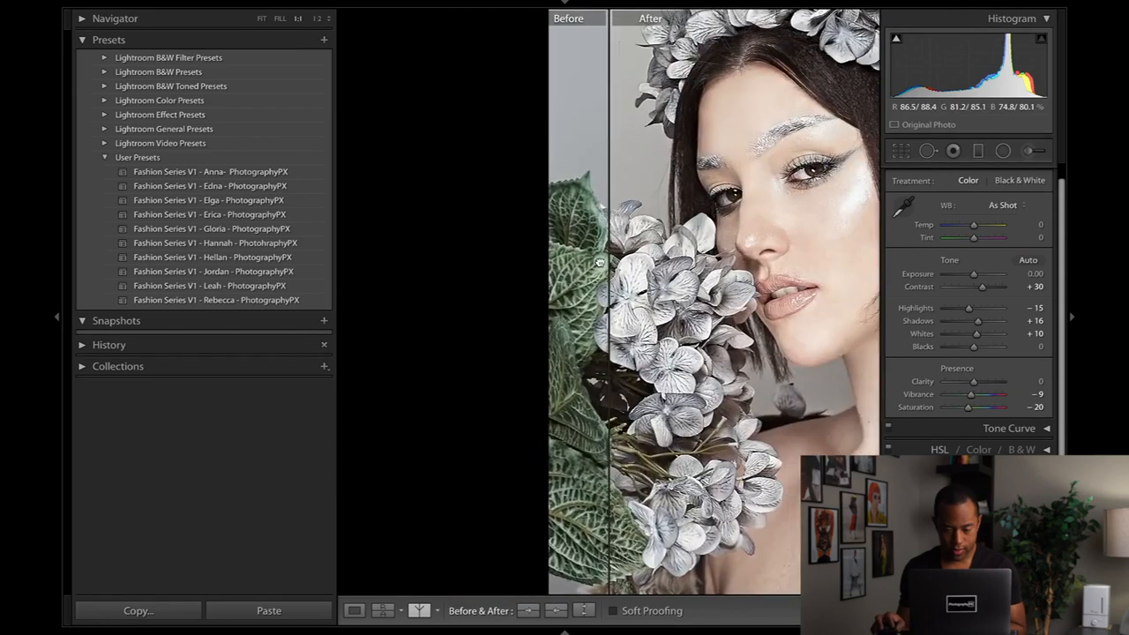
click(615, 261)
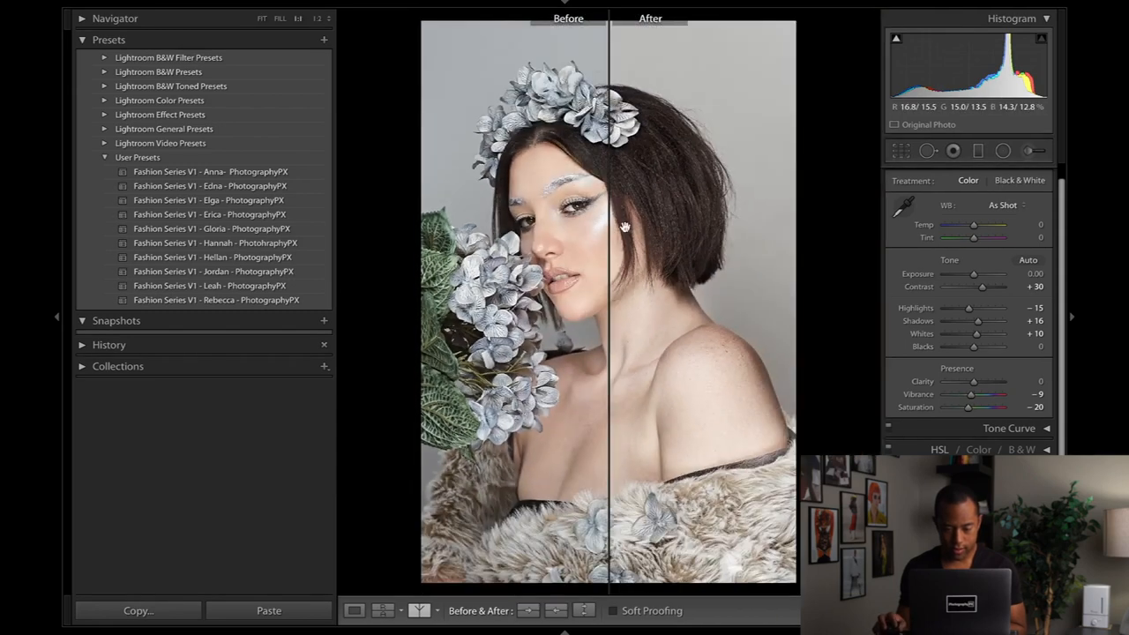
click(642, 227)
click(725, 234)
click(603, 216)
drag(603, 216, 682, 247)
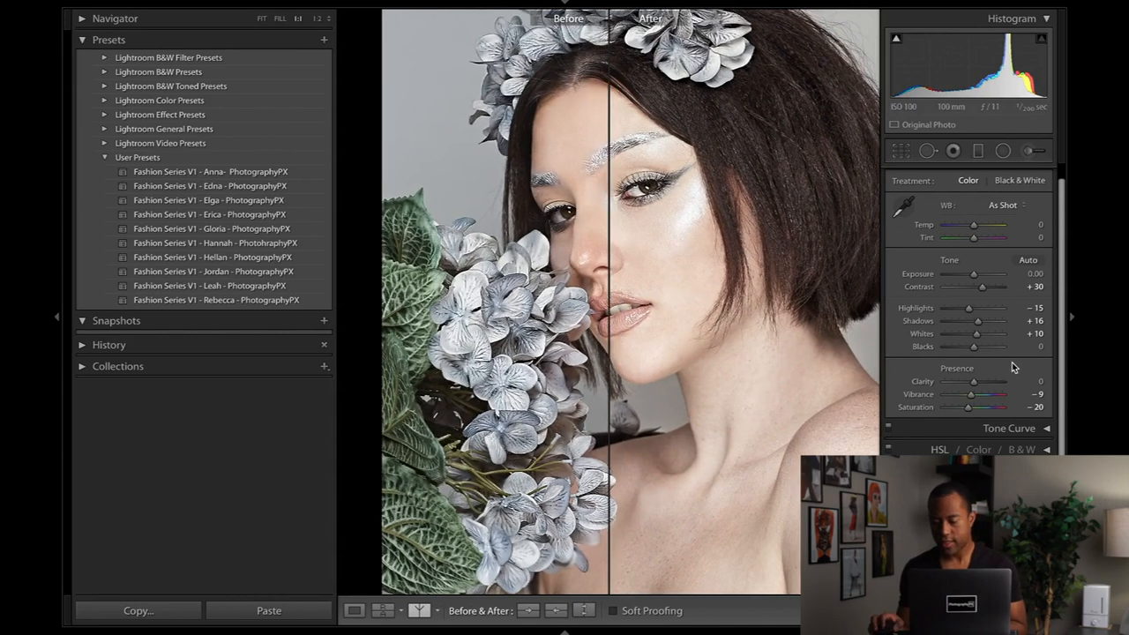
Step: Lower the Orange saturation in the HSL adjustments to −14 and check the skin against the original
scroll(988, 423, down, 1)
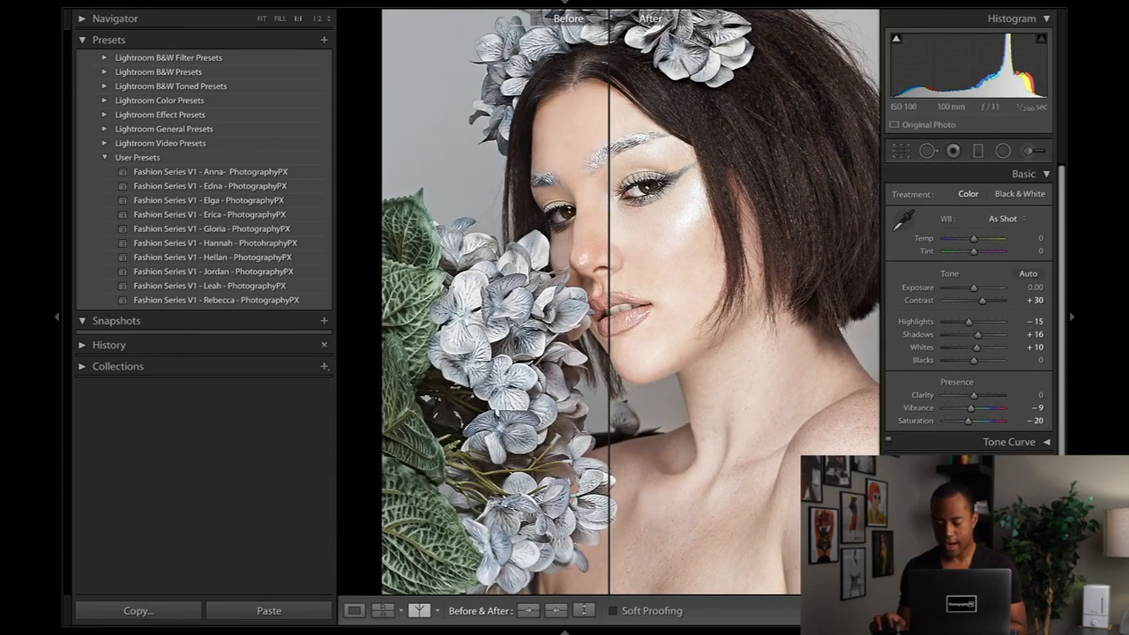
click(986, 438)
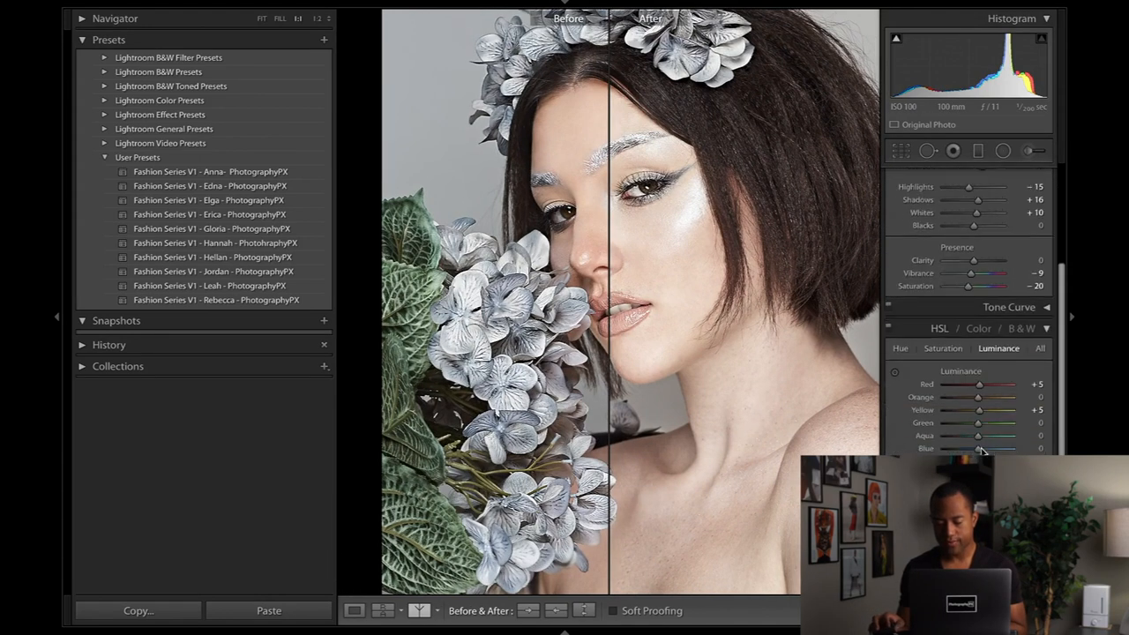
click(943, 348)
mouse_move(977, 409)
mouse_down()
mouse_move(973, 398)
mouse_move(977, 413)
mouse_move(1051, 411)
mouse_move(974, 398)
mouse_up()
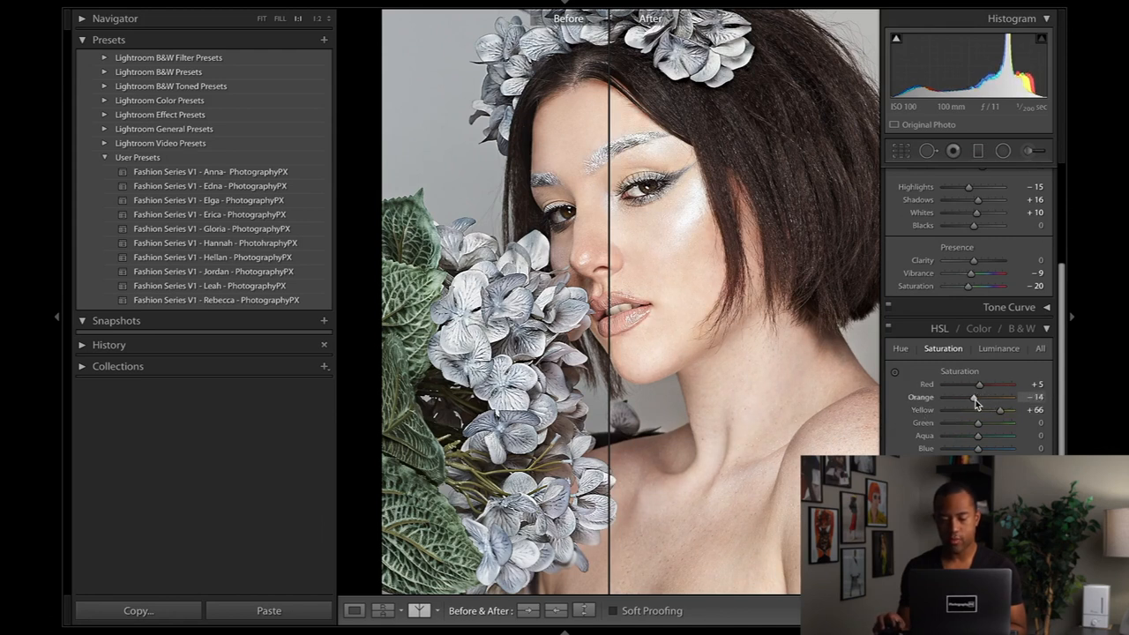
drag(683, 284, 633, 280)
click(673, 293)
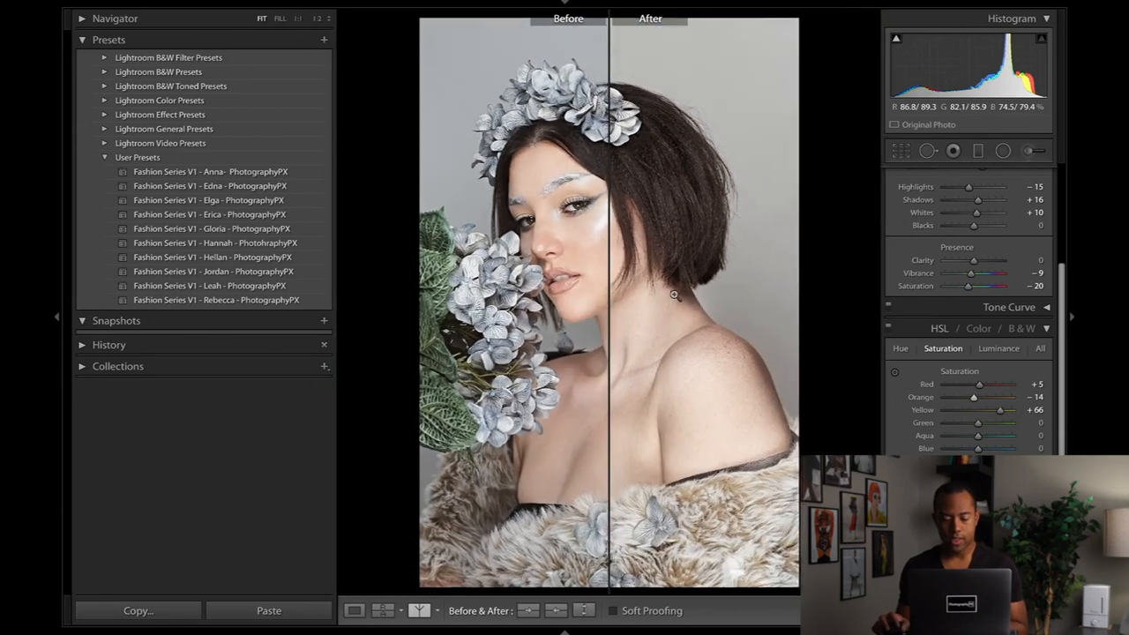
Step: Compare the full portrait in the other before/after layouts and return to the single-photo Loupe view
click(419, 611)
click(419, 611)
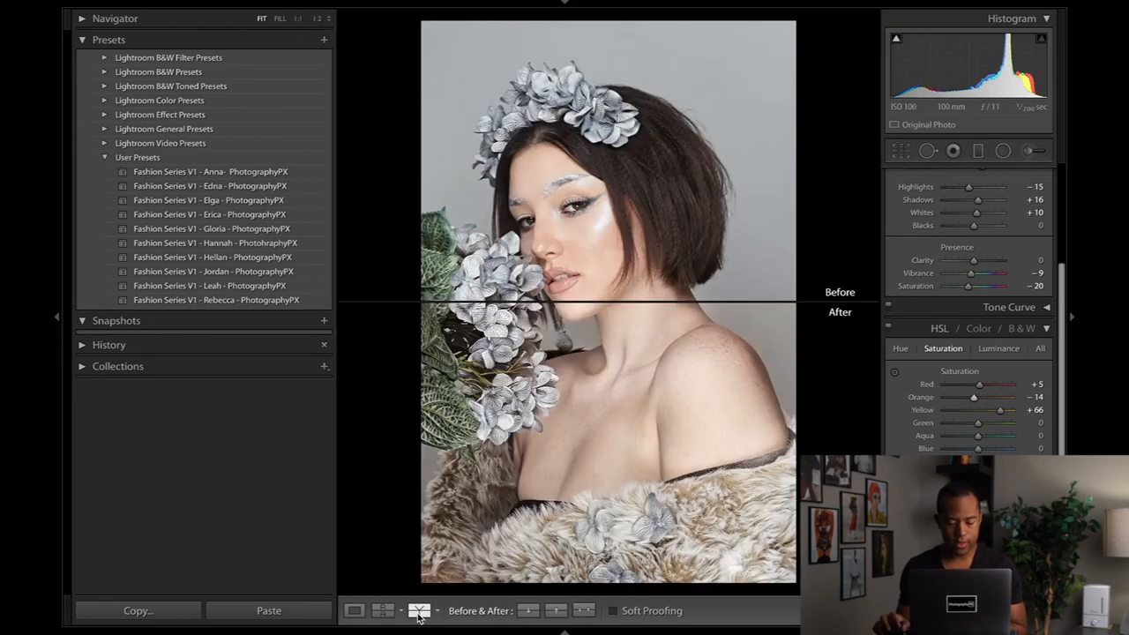
click(419, 611)
click(354, 611)
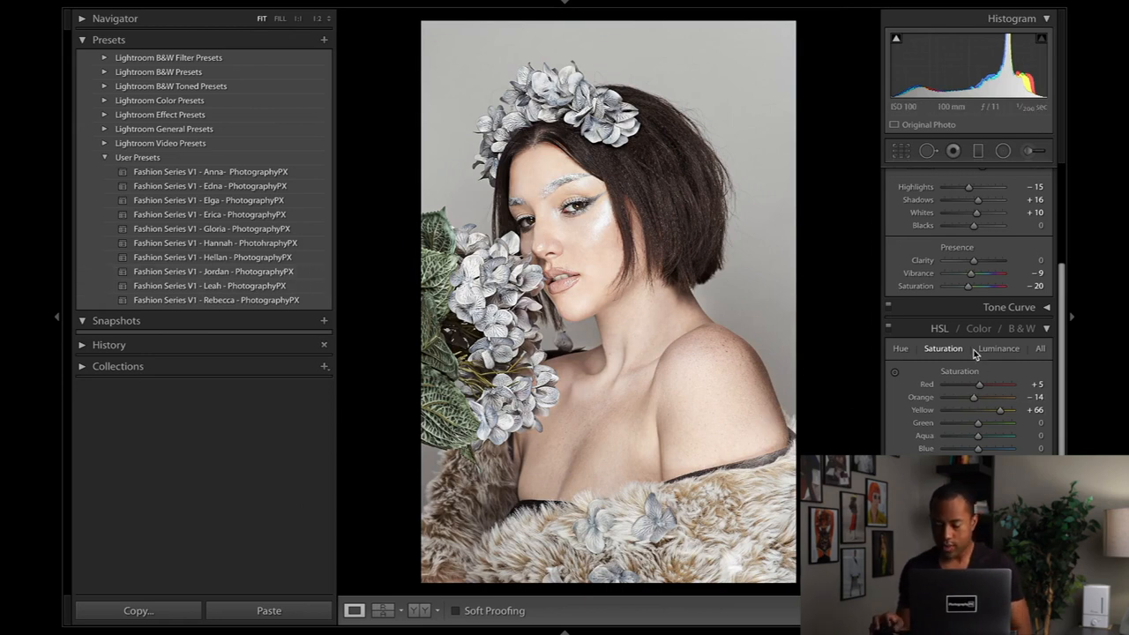
Step: Compare the portrait with Split Toning off and on, and set the highlights hue to 181
click(926, 333)
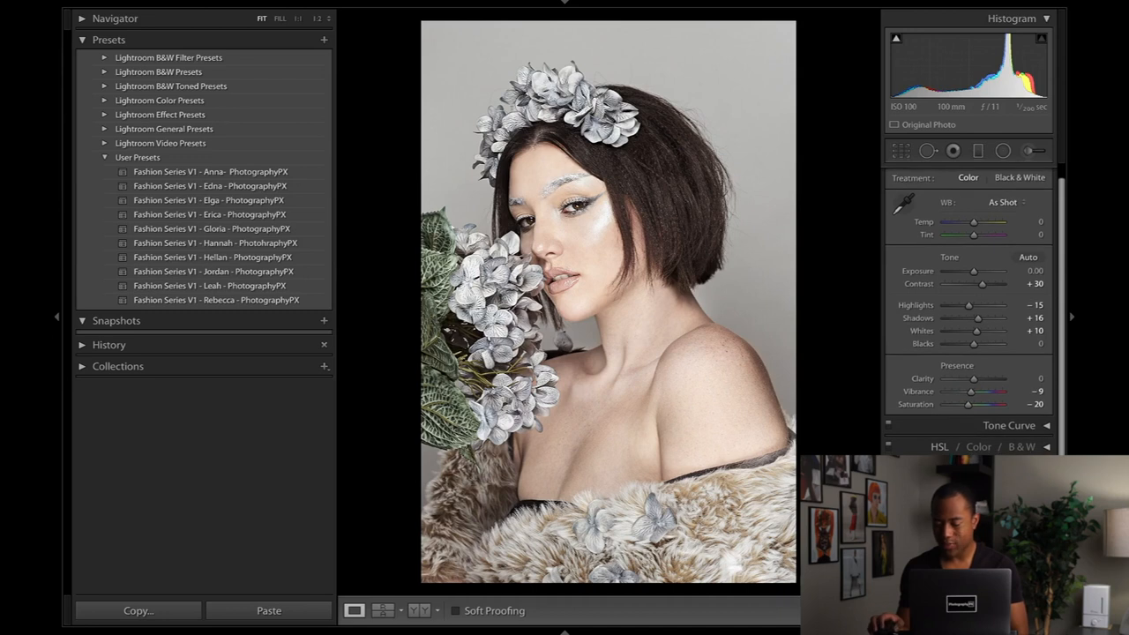
scroll(891, 370, down, 3)
click(893, 355)
click(889, 355)
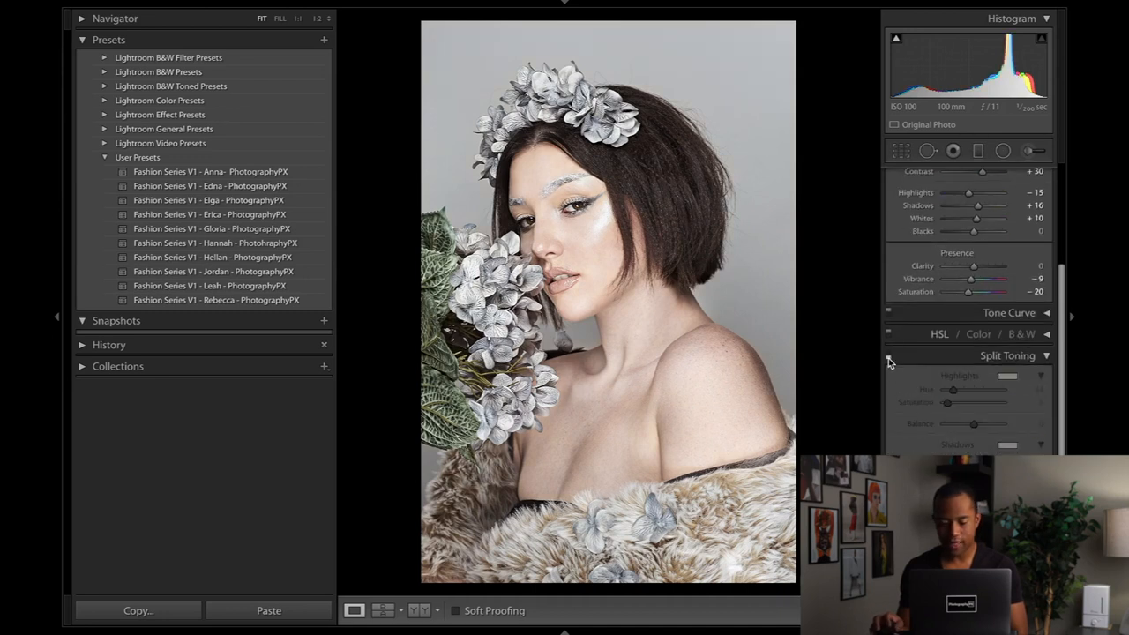
click(888, 355)
click(889, 356)
click(888, 355)
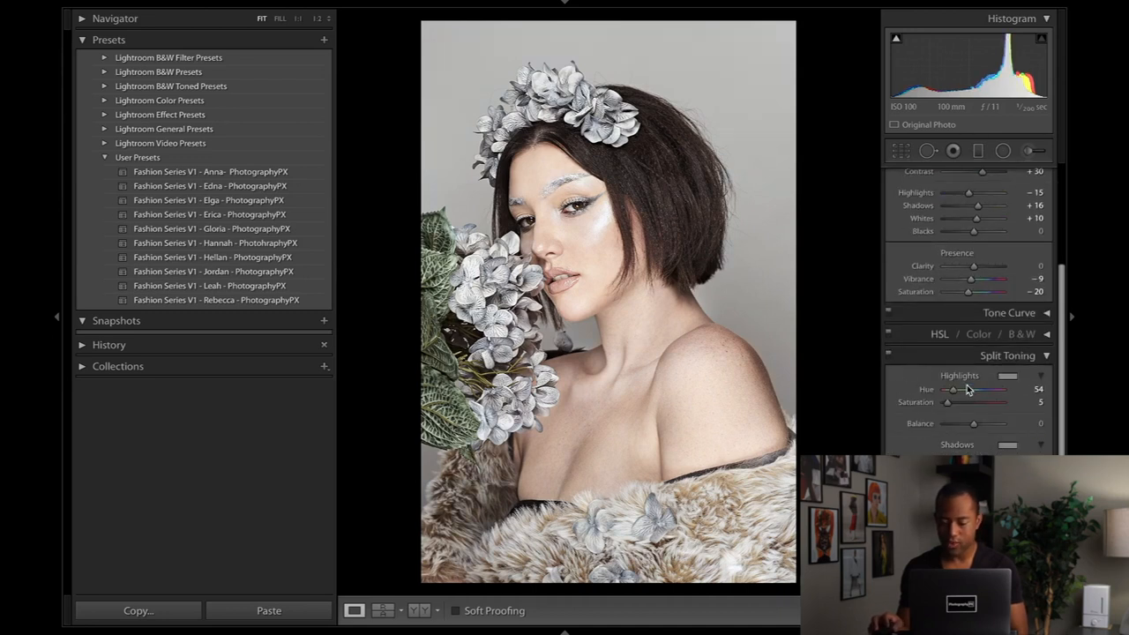
mouse_move(957, 389)
mouse_down()
mouse_move(977, 389)
mouse_move(967, 403)
mouse_move(960, 393)
mouse_move(988, 394)
mouse_move(948, 403)
mouse_up()
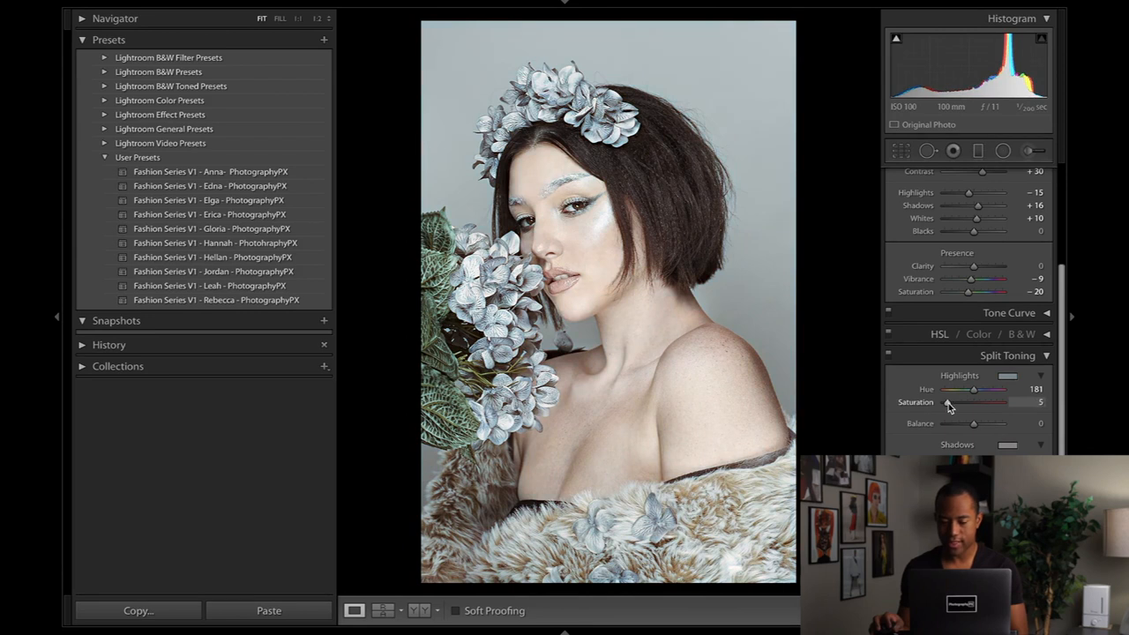
Step: Check the Split Toning effect by turning it off and on, and set the highlights hue to 251
click(889, 354)
click(889, 355)
click(889, 355)
click(889, 354)
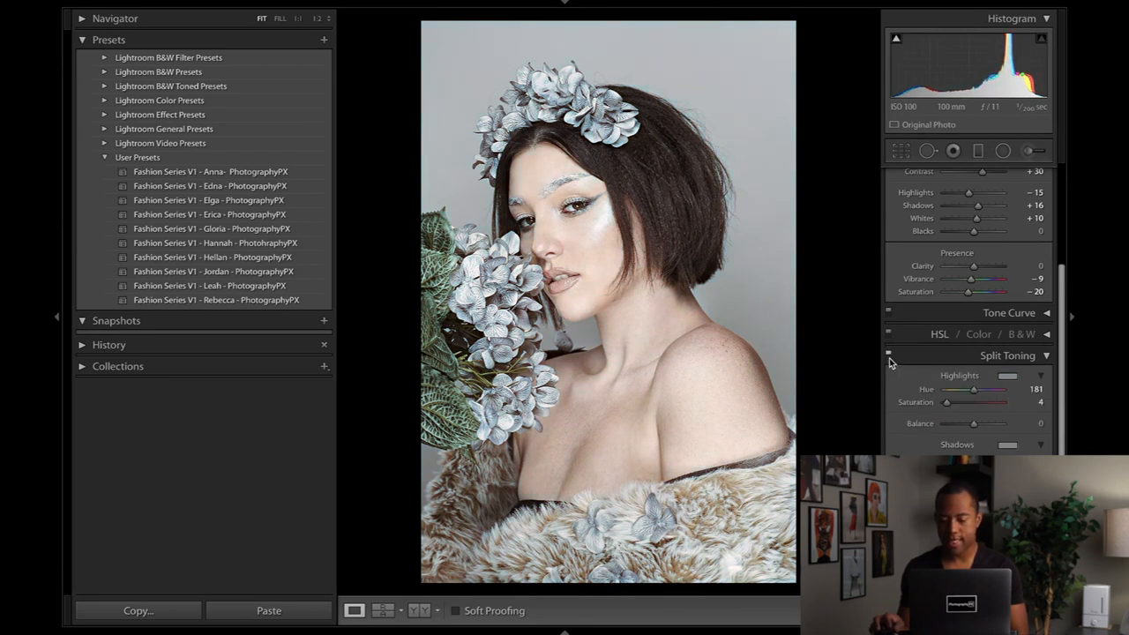
drag(974, 389, 964, 396)
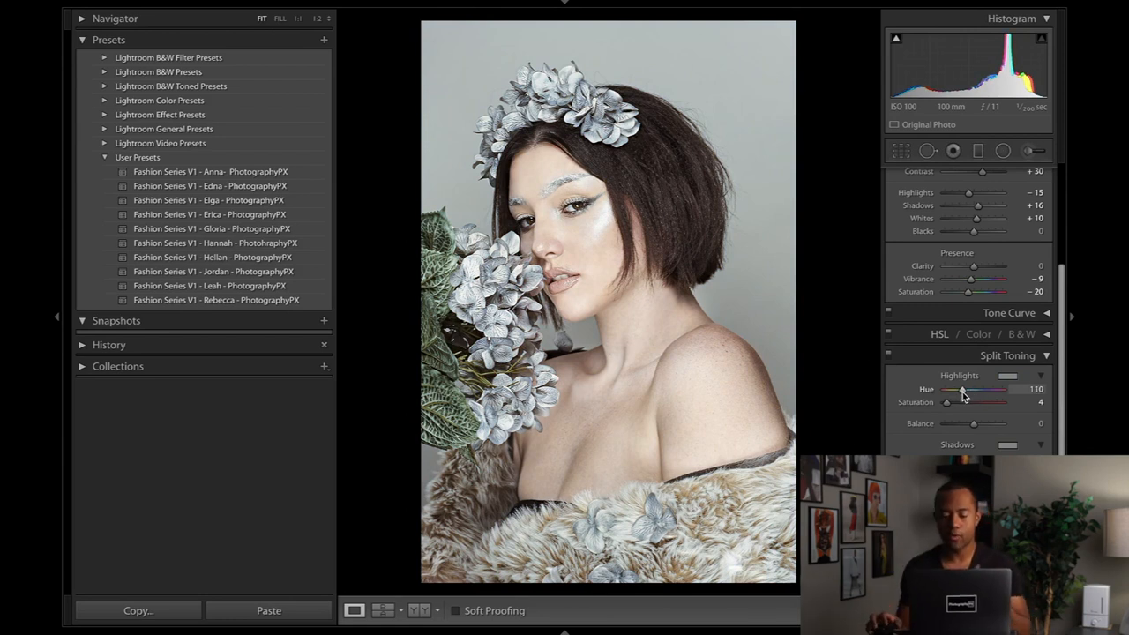
drag(963, 397, 986, 396)
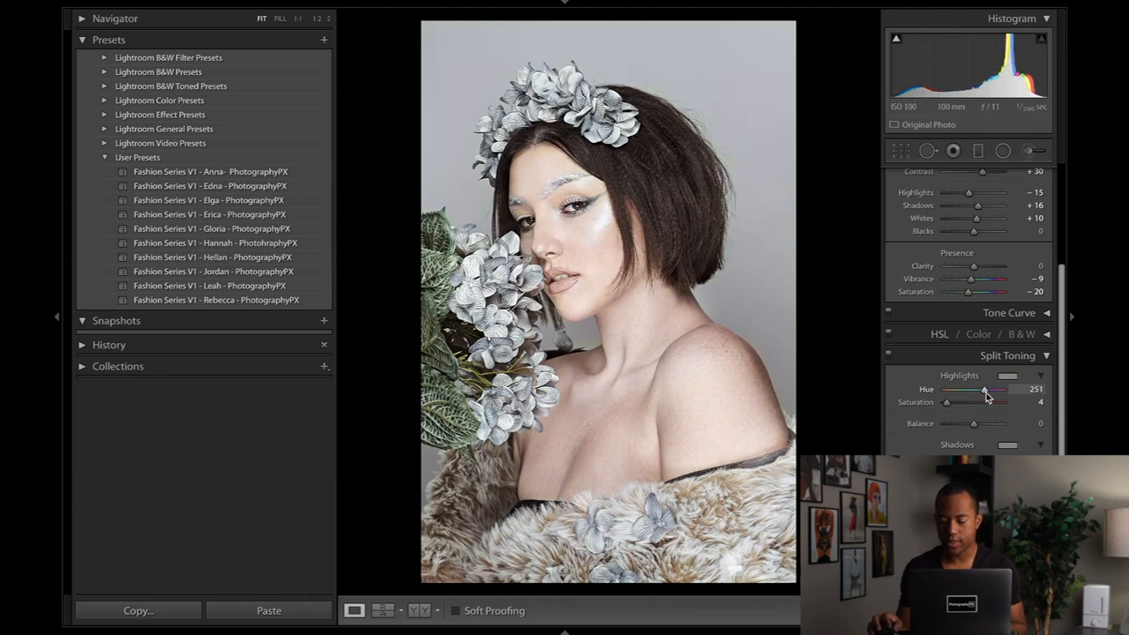
Step: Review the customised preset's Basic, Tone Curve and HSL Saturation adjustments
scroll(917, 358, up, 3)
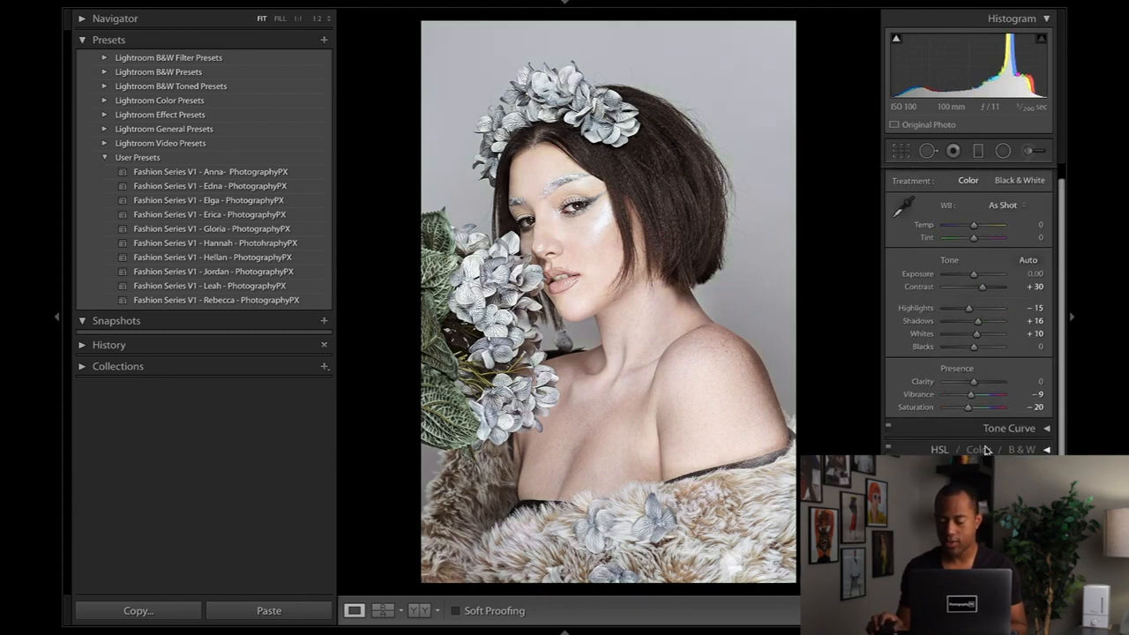
scroll(969, 388, down, 5)
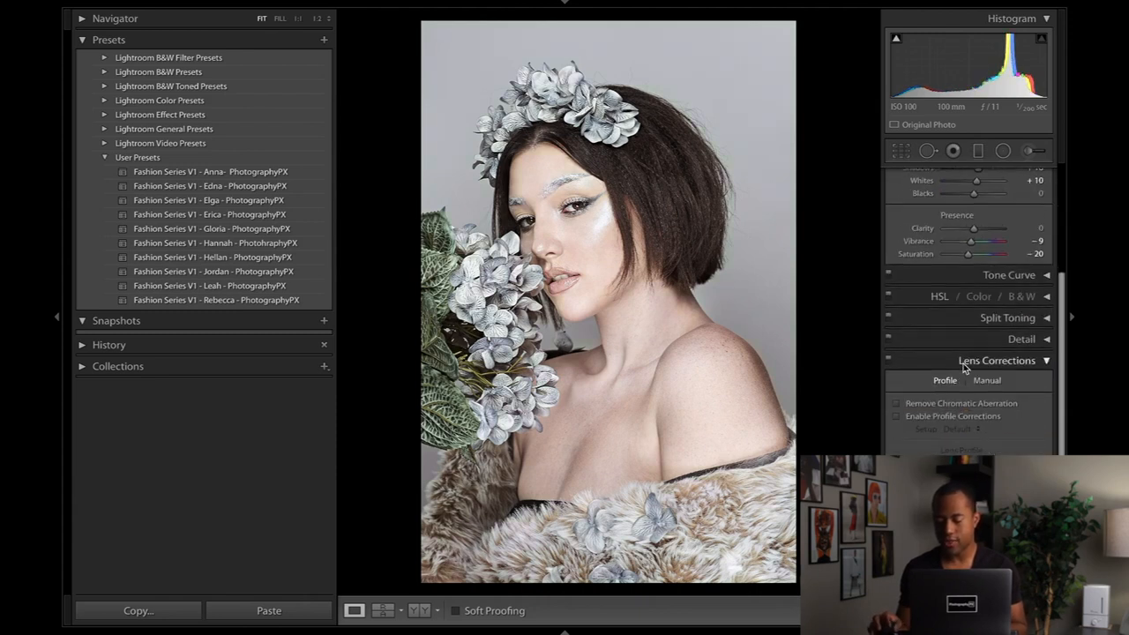
scroll(969, 416, up, 6)
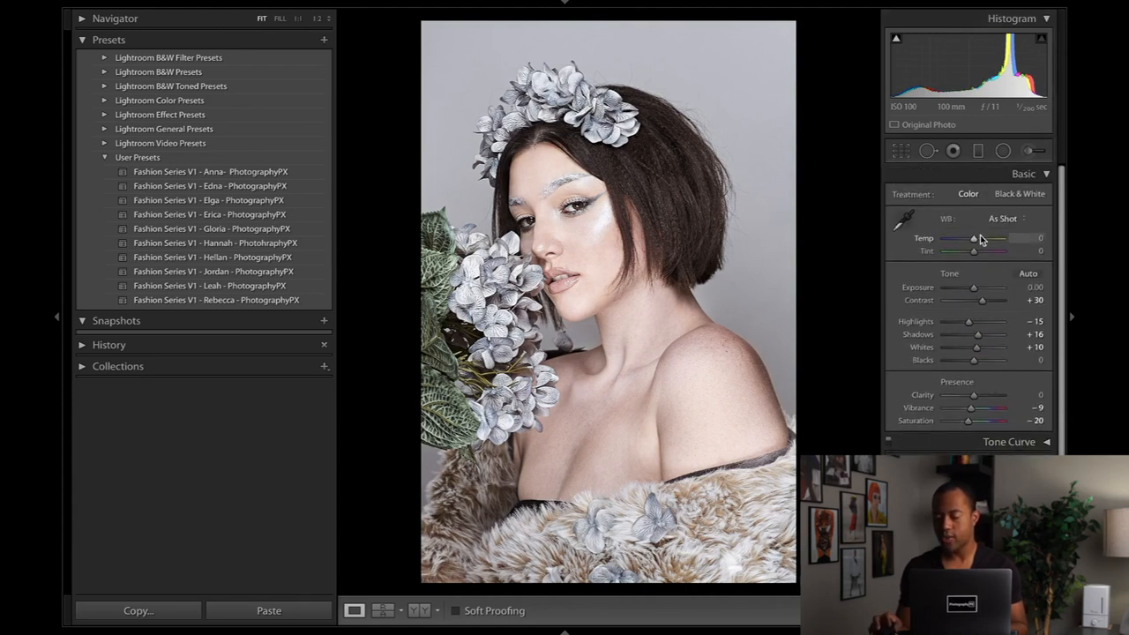
click(956, 182)
click(958, 198)
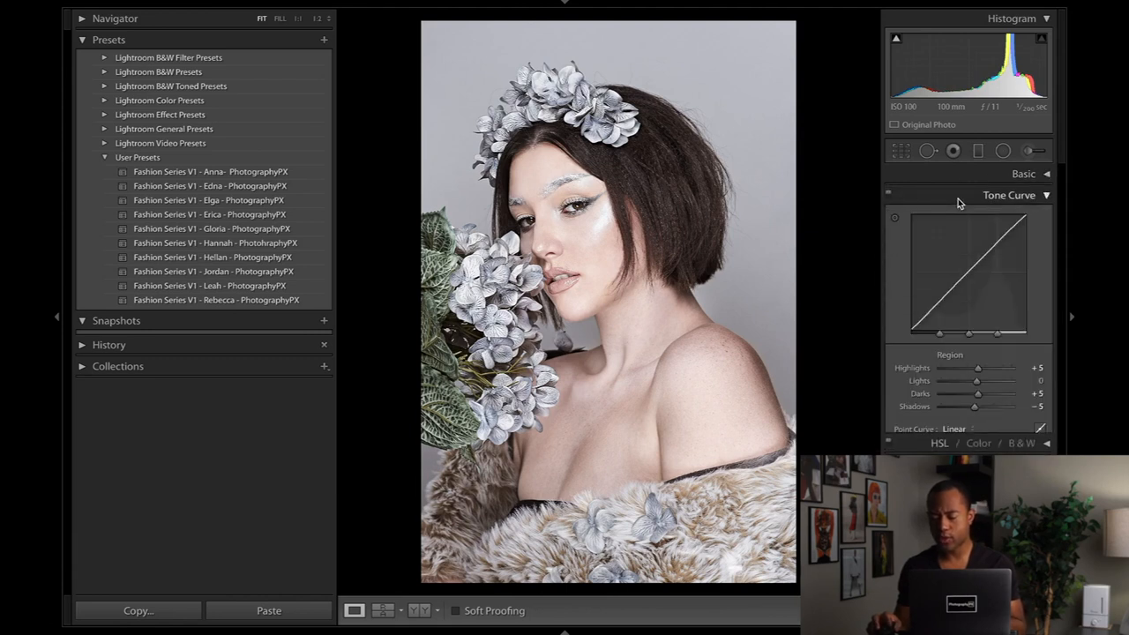
click(973, 198)
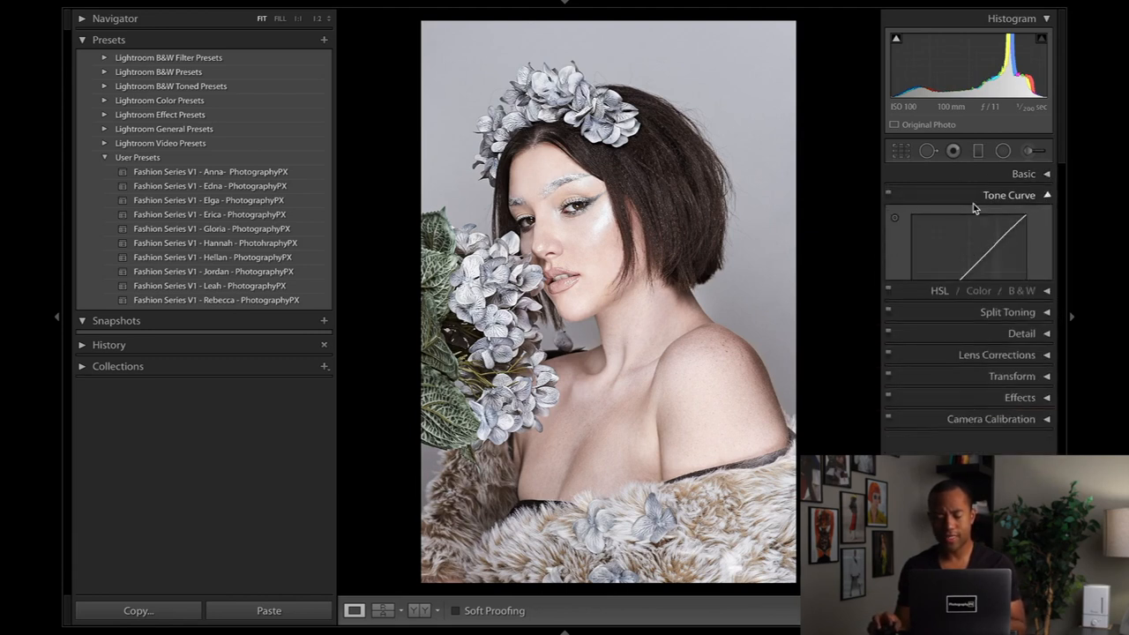
click(917, 218)
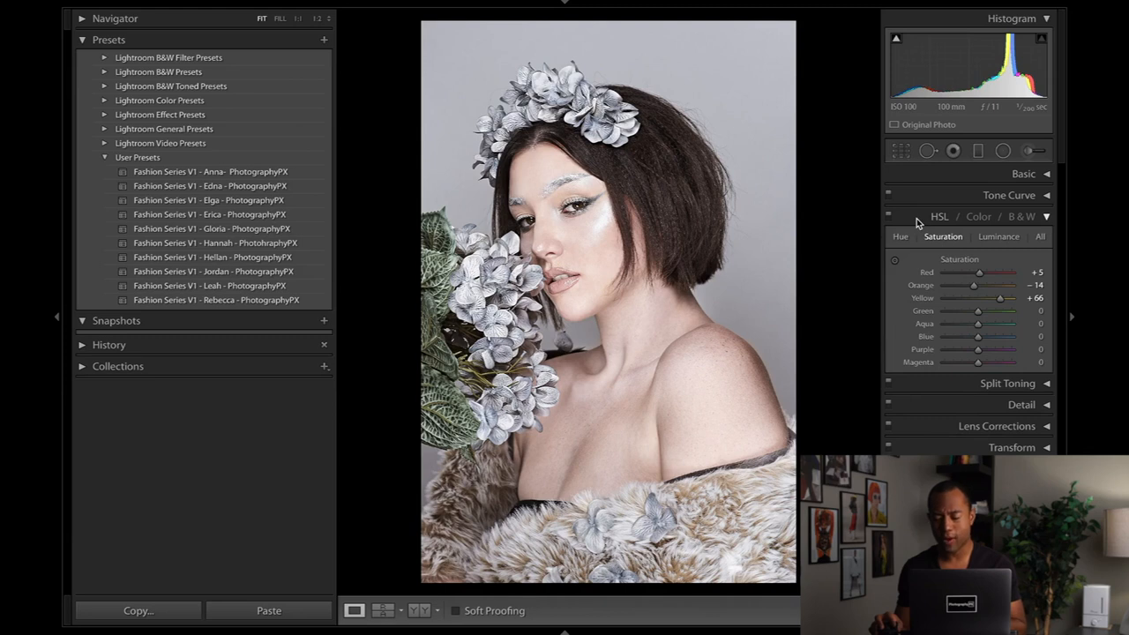
click(916, 219)
click(926, 223)
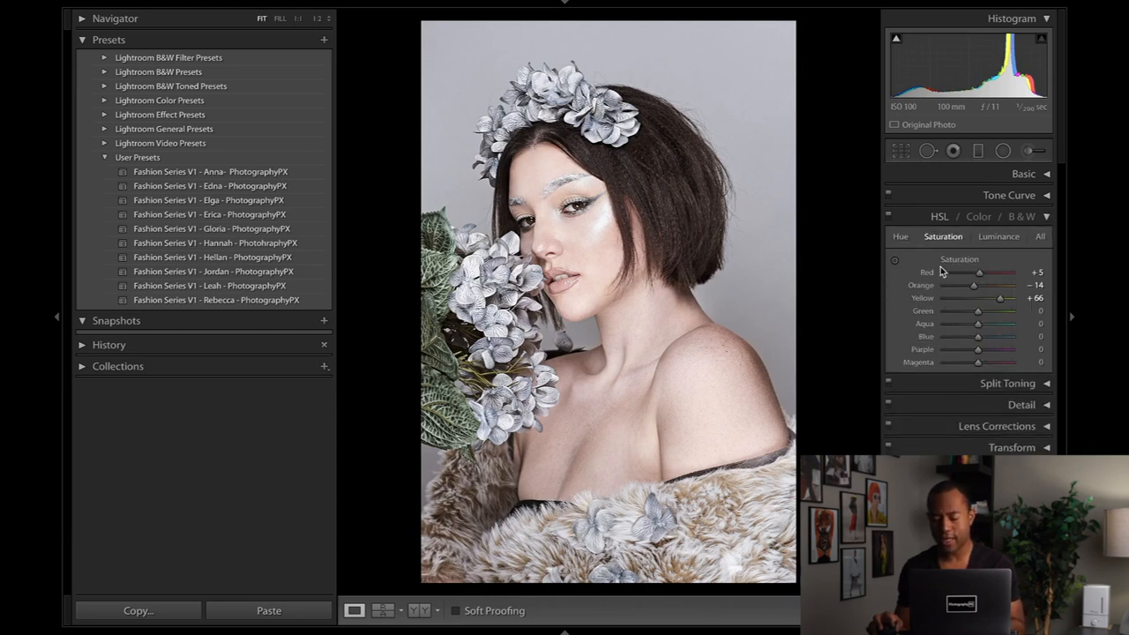
Step: Recheck the Basic, HSL and Split Toning adjustments, examine the Camera Calibration settings, and leave every adjustment section collapsed
click(978, 393)
click(976, 180)
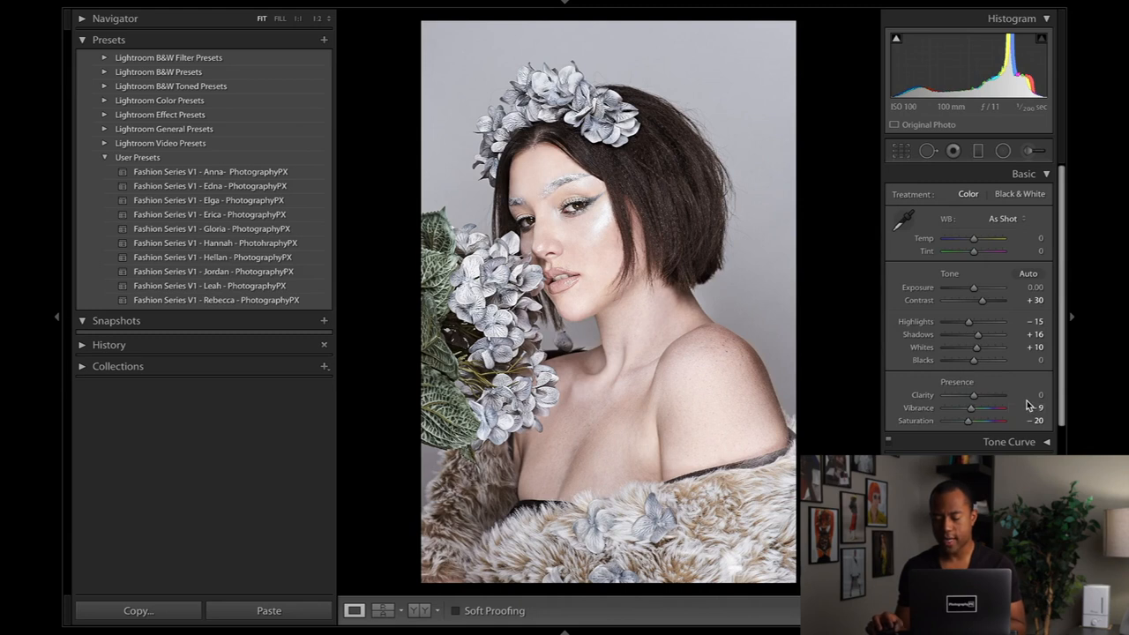
click(968, 181)
click(947, 195)
click(946, 195)
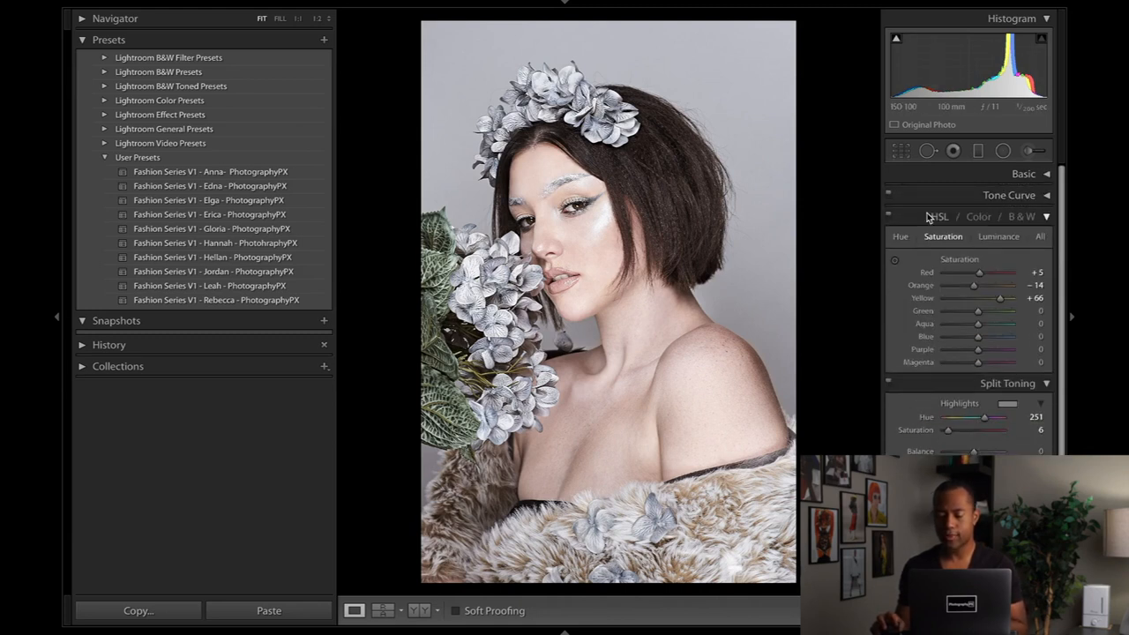
click(927, 215)
click(944, 238)
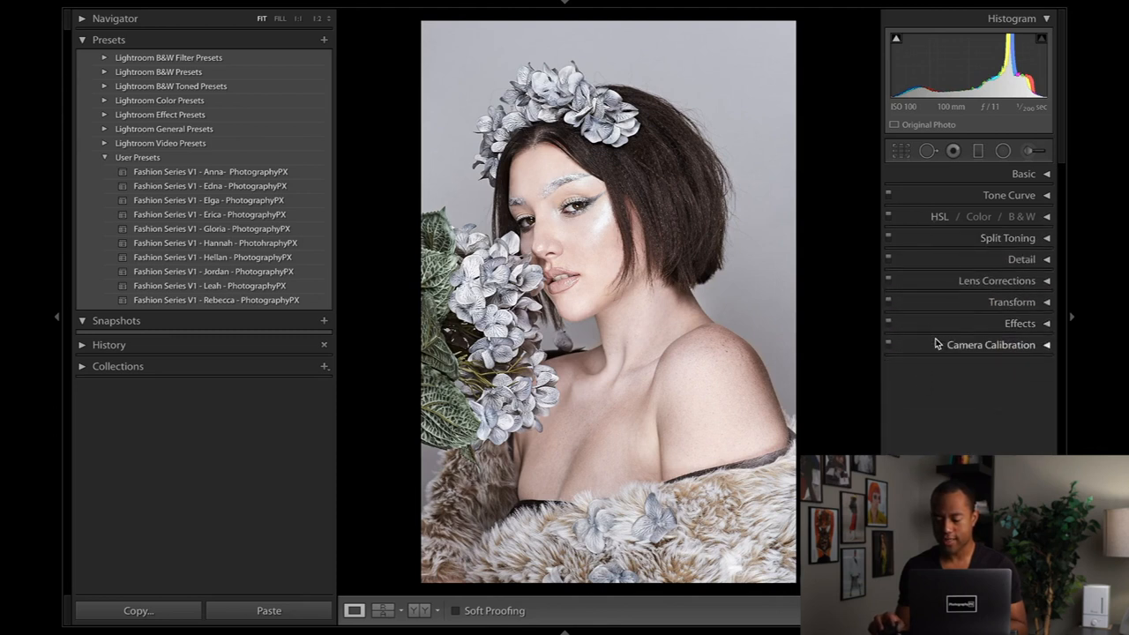
click(939, 346)
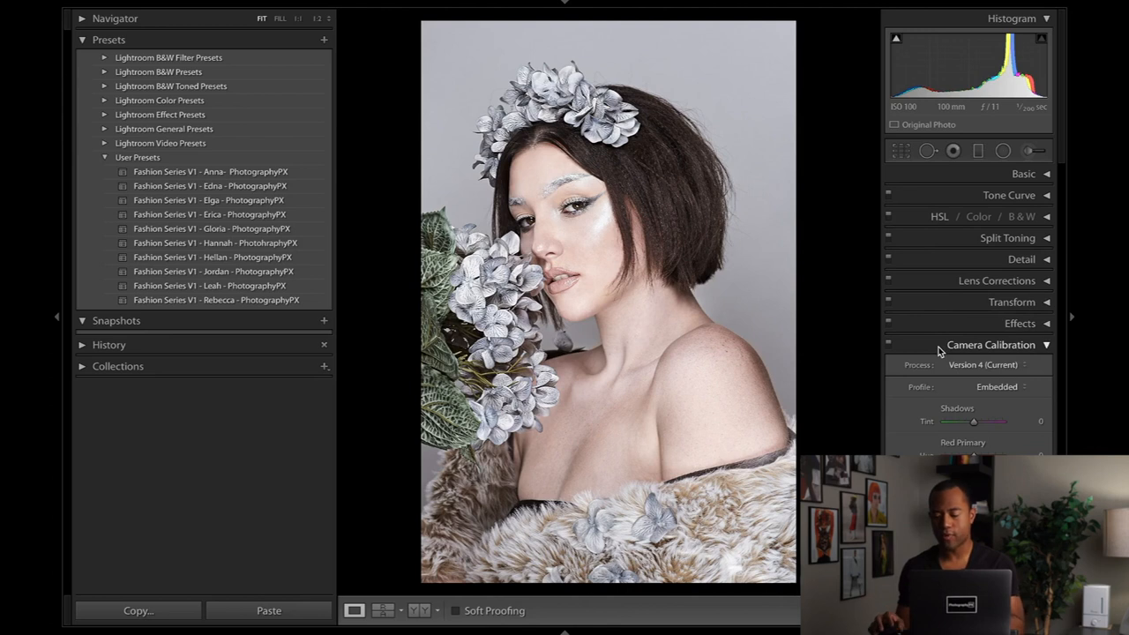
click(939, 347)
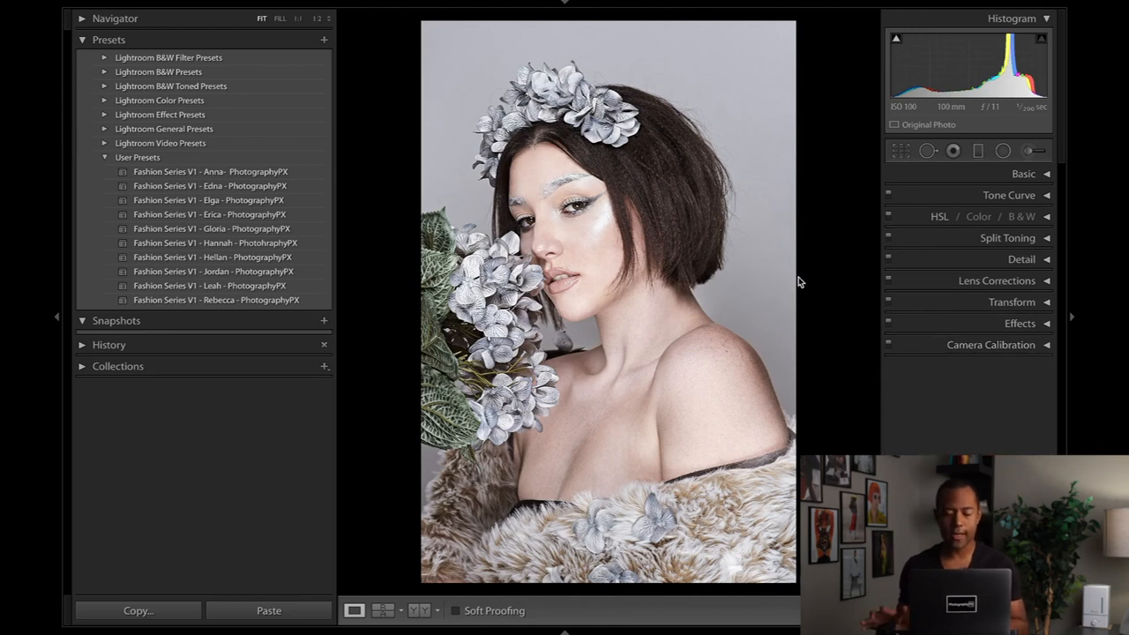